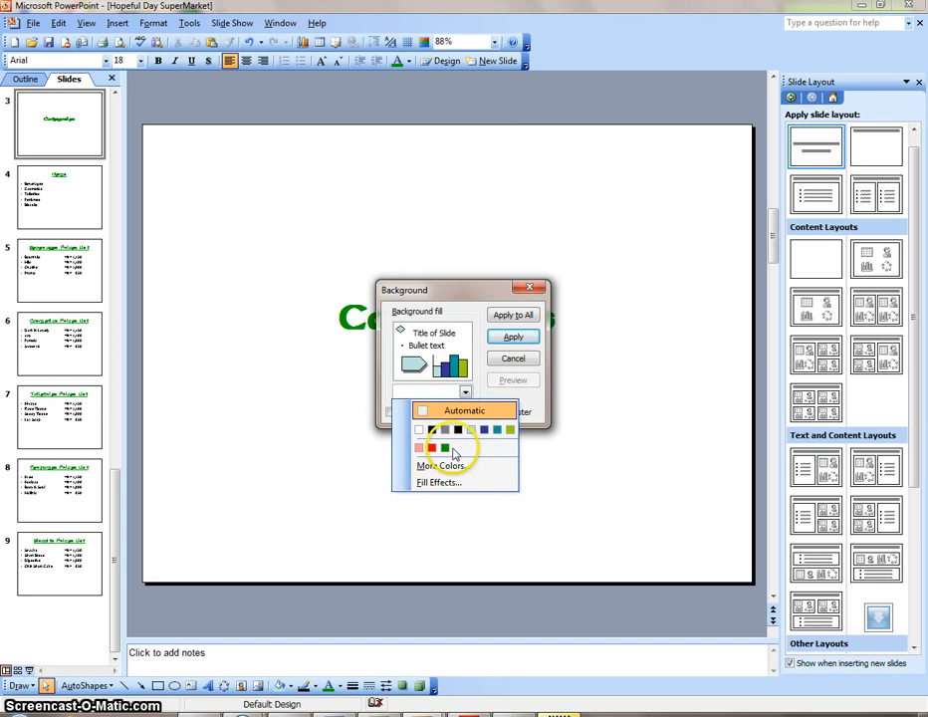
Apply a green background fill to the Categories slide only
left_click(446, 450)
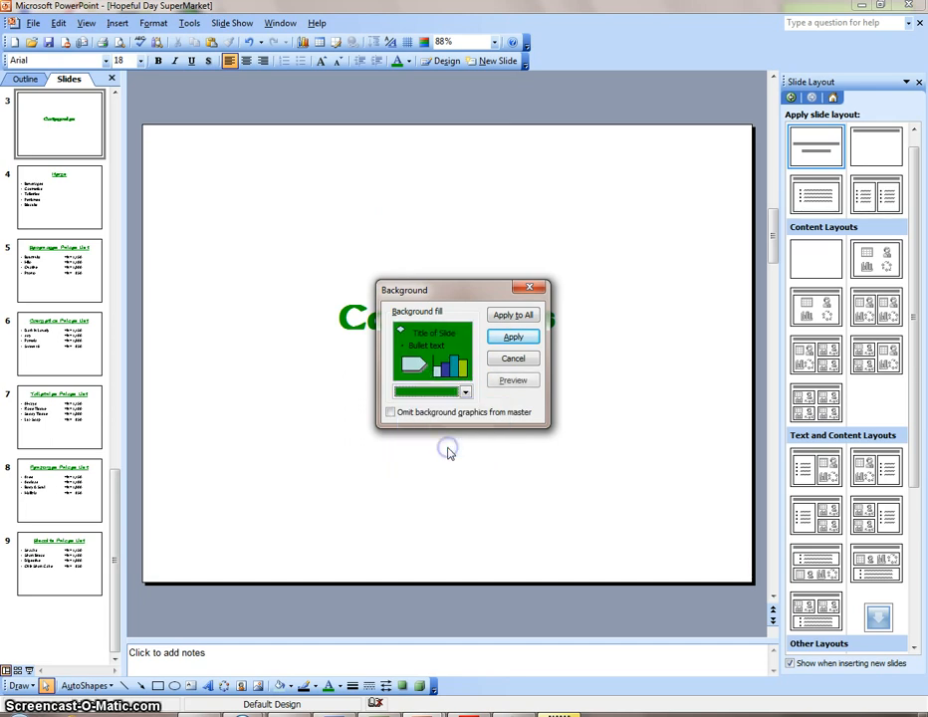
left_click(527, 340)
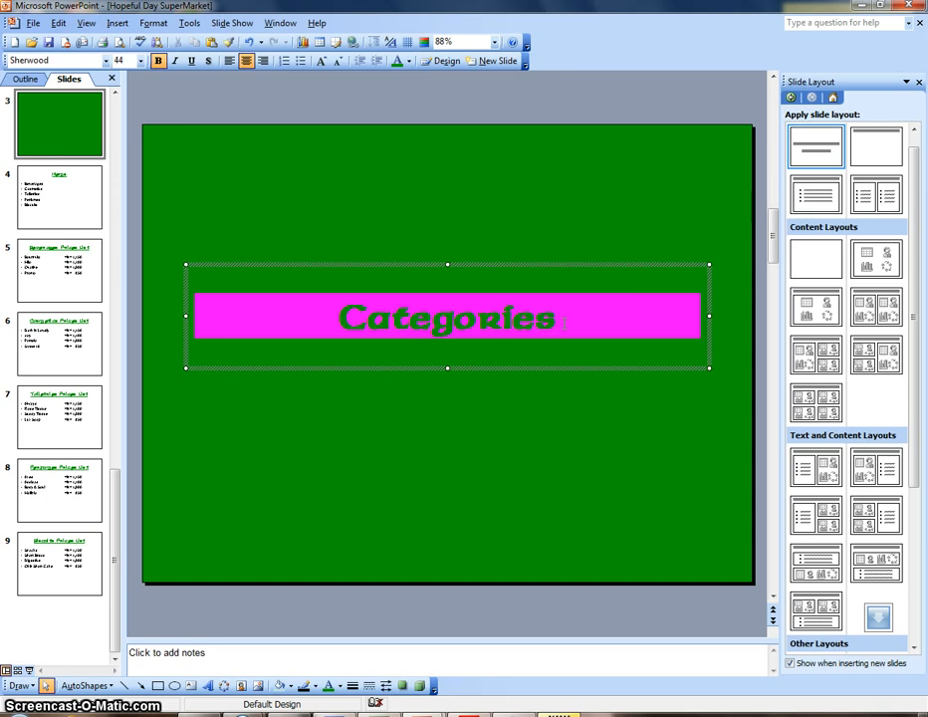
left_click(501, 441)
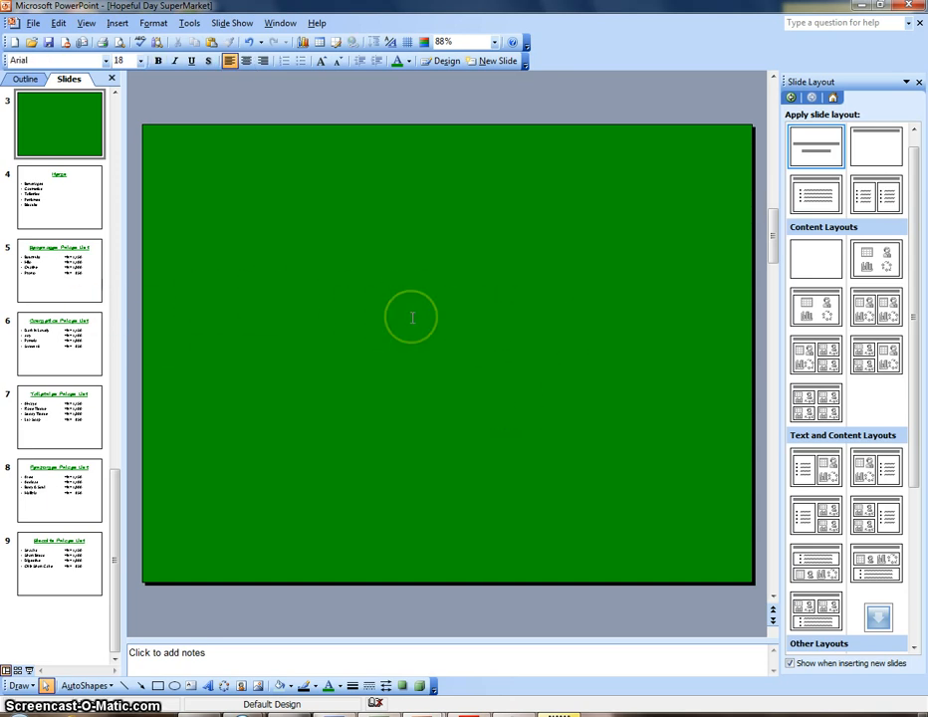
Change the font color of the "Categories" title on slide 3 to white
left_click(574, 314)
left_click_drag(580, 316, 341, 318)
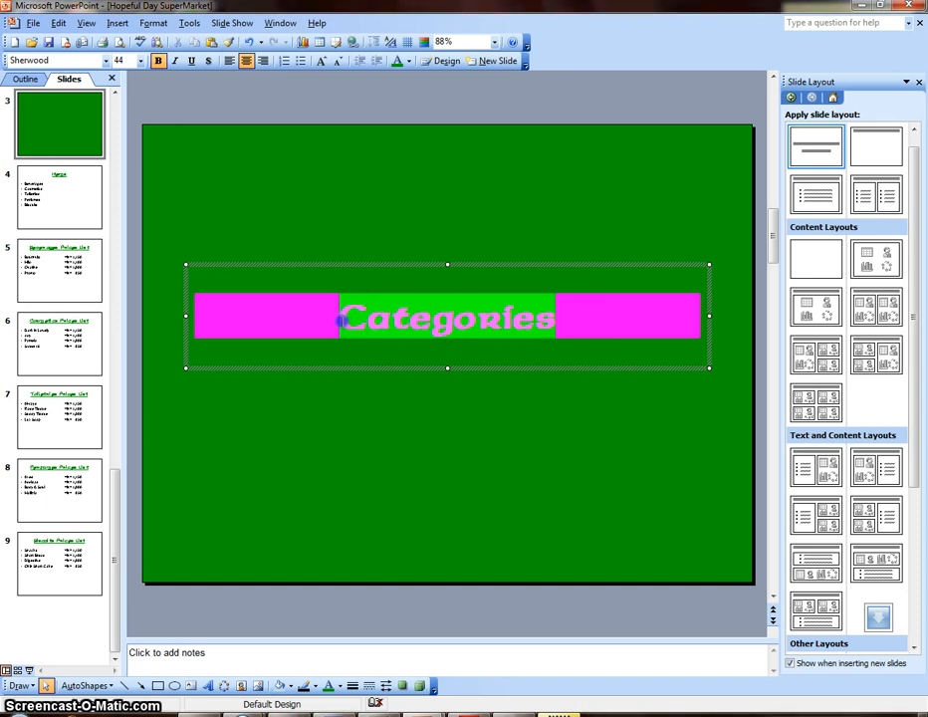
left_click(408, 61)
left_click(401, 107)
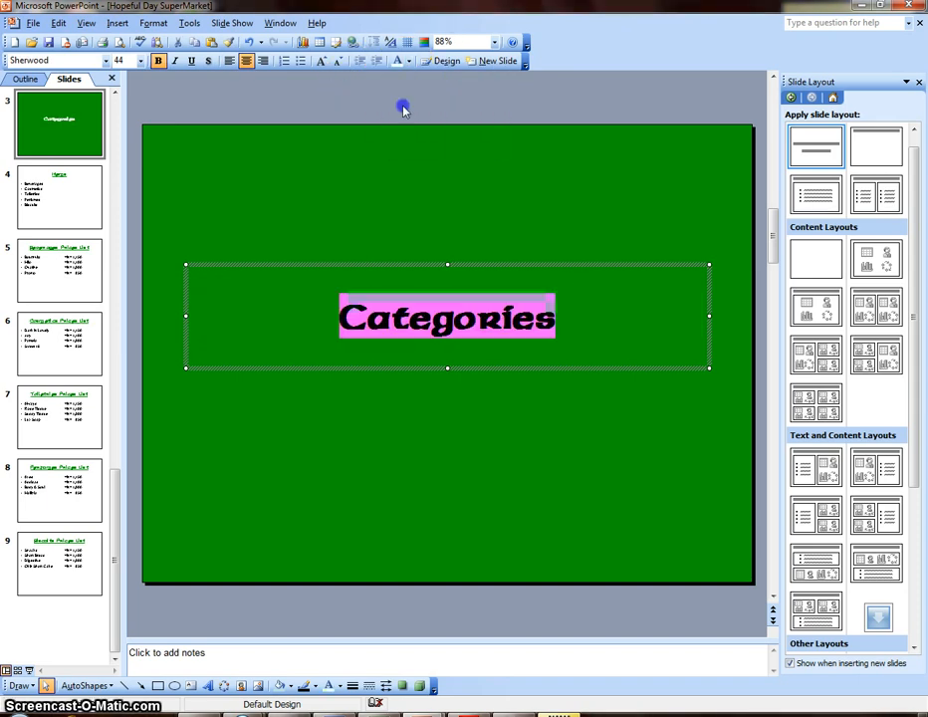
left_click(433, 177)
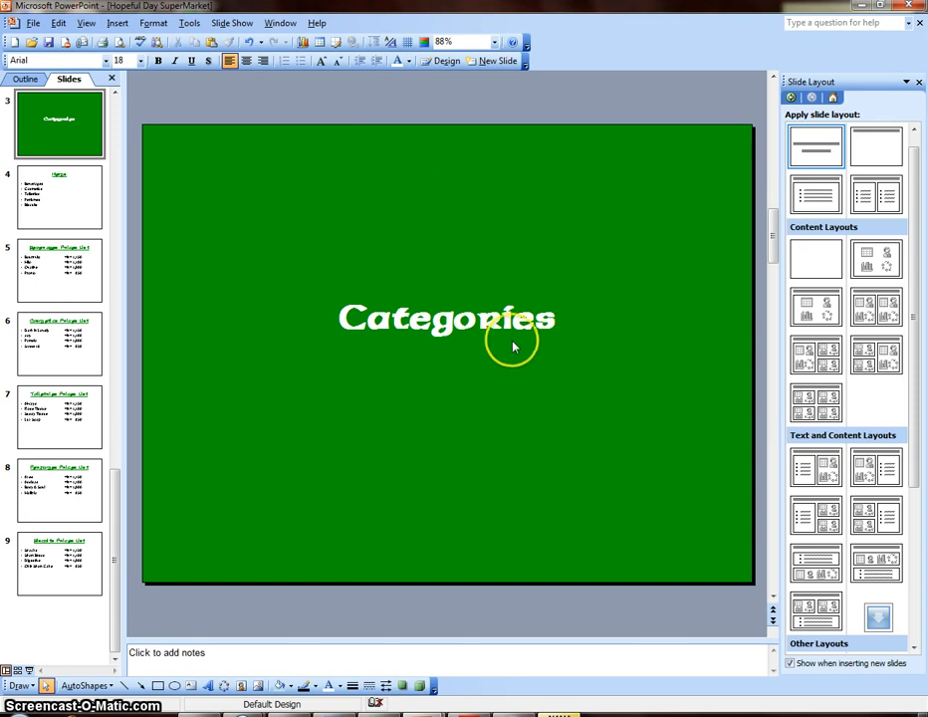
Change the font color of the five bulleted items on the Items slide to white
left_click(64, 211)
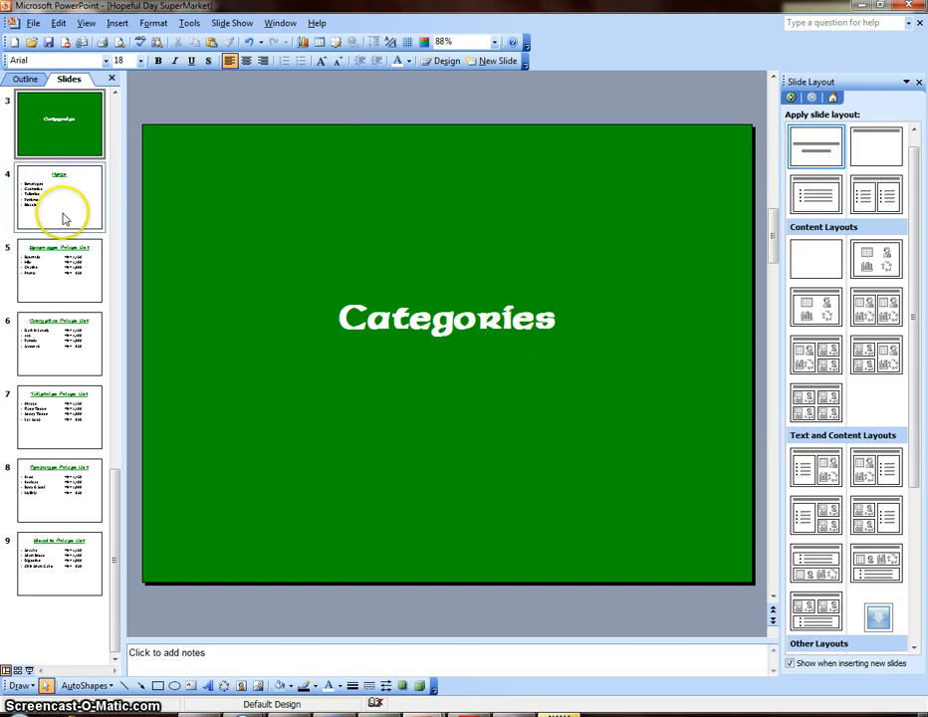
left_click_drag(296, 420, 204, 258)
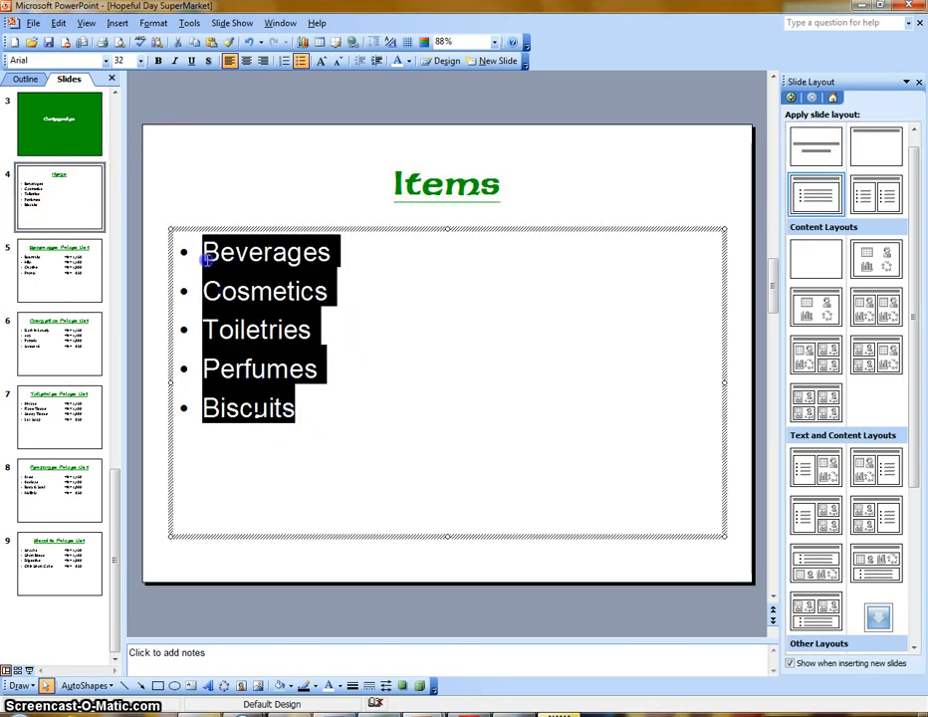
left_click(397, 66)
left_click(386, 109)
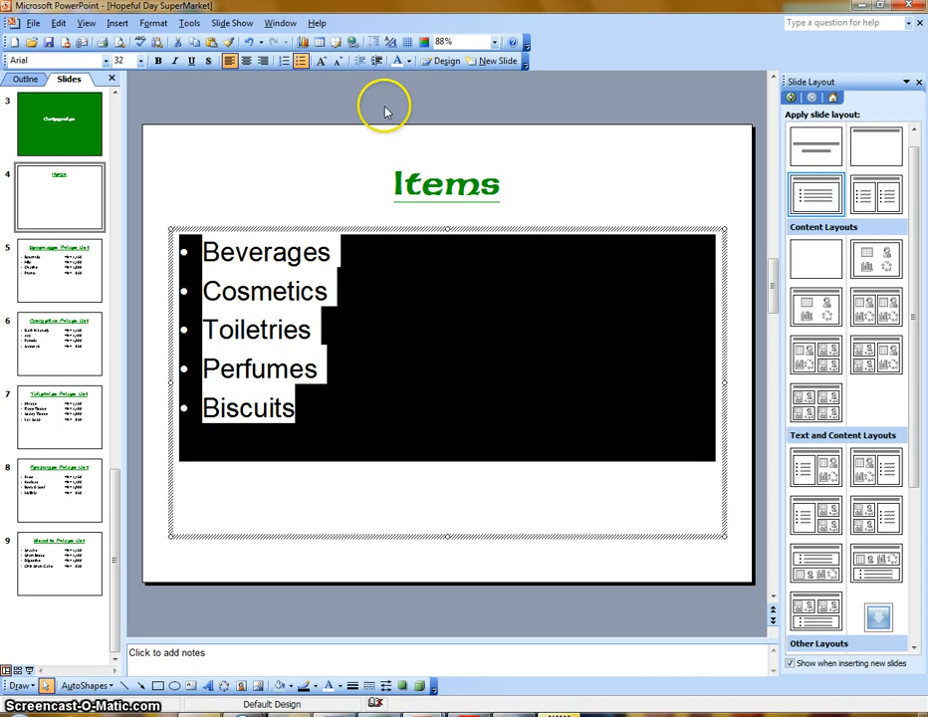
left_click_drag(205, 251, 280, 425)
left_click(366, 395)
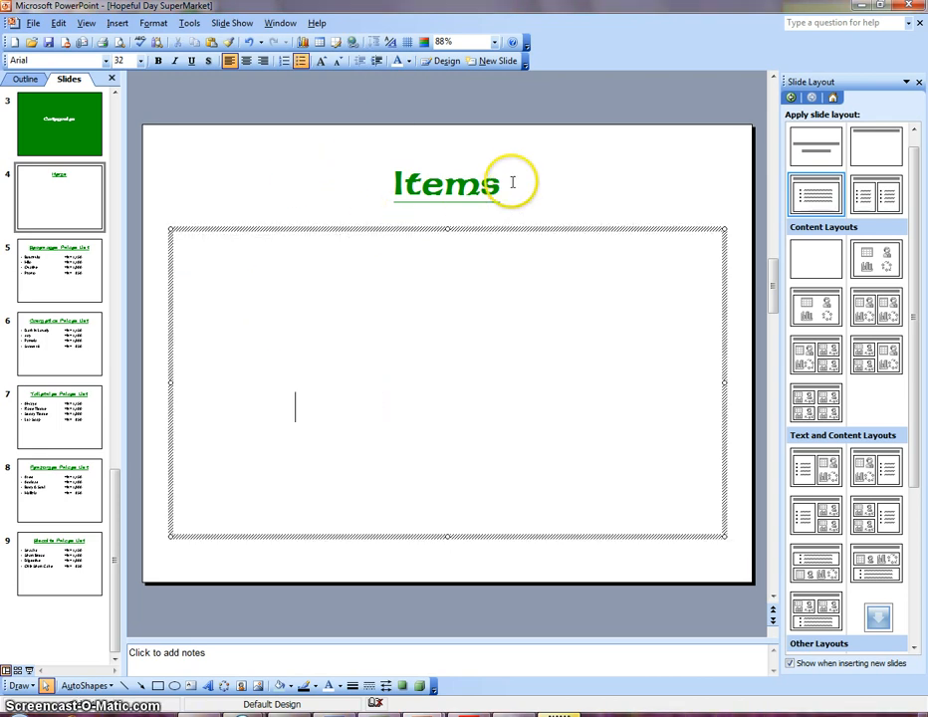
Set the slide background fill to green and apply it to all slides in the presentation
left_click(555, 169)
right_click(558, 166)
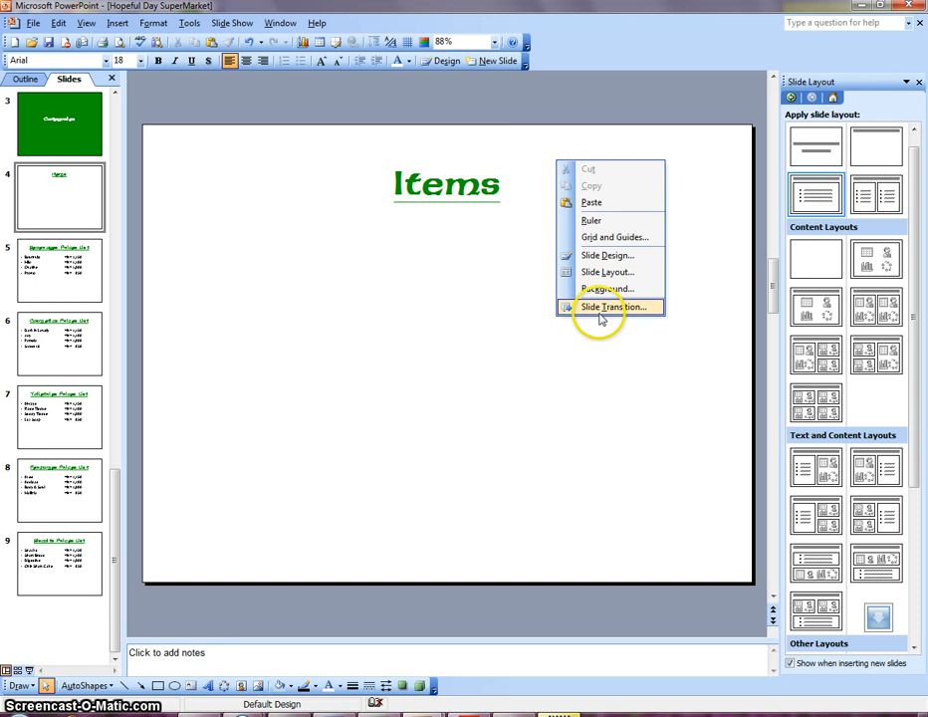
left_click(609, 288)
left_click(465, 392)
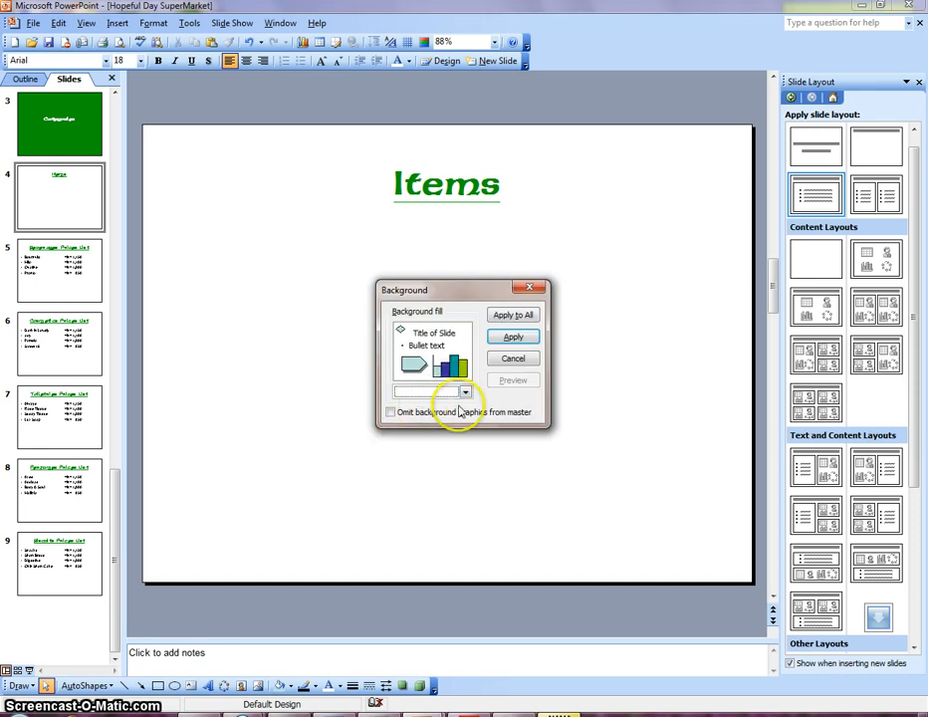
left_click(445, 449)
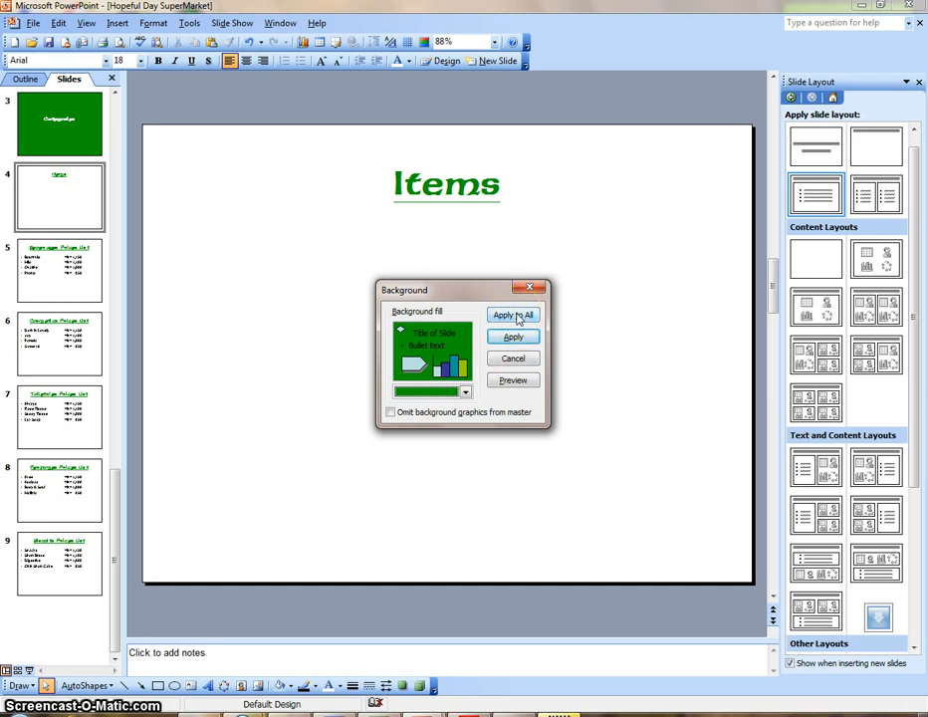
left_click(518, 318)
Change the font color of the "Items" title on slide 4 to white
scroll(30, 348, "up", 3)
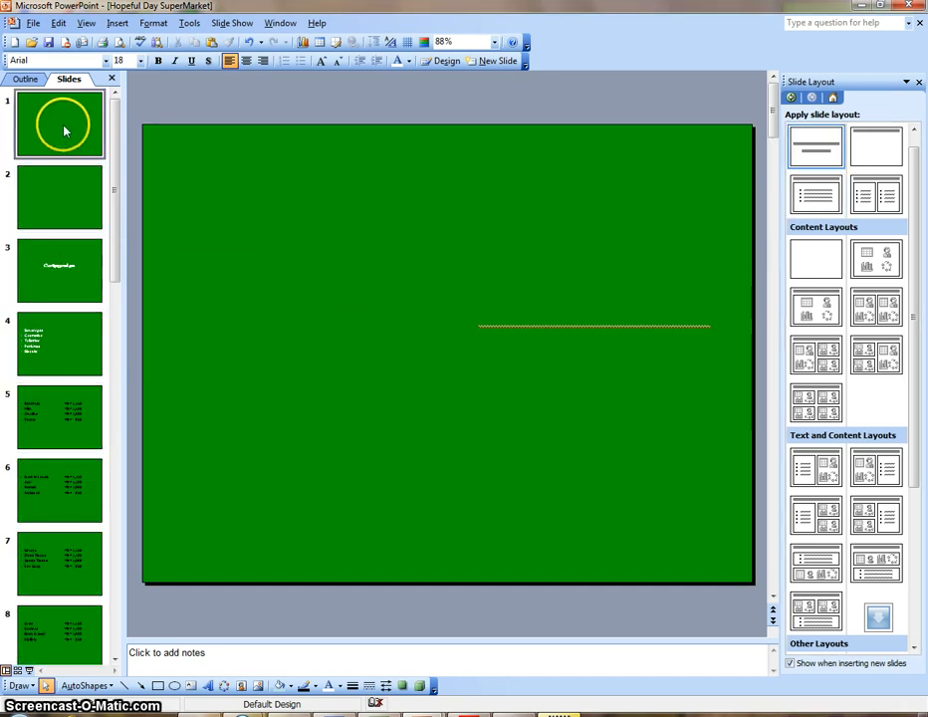
scroll(64, 458, "down", 8)
scroll(71, 459, "up", 4)
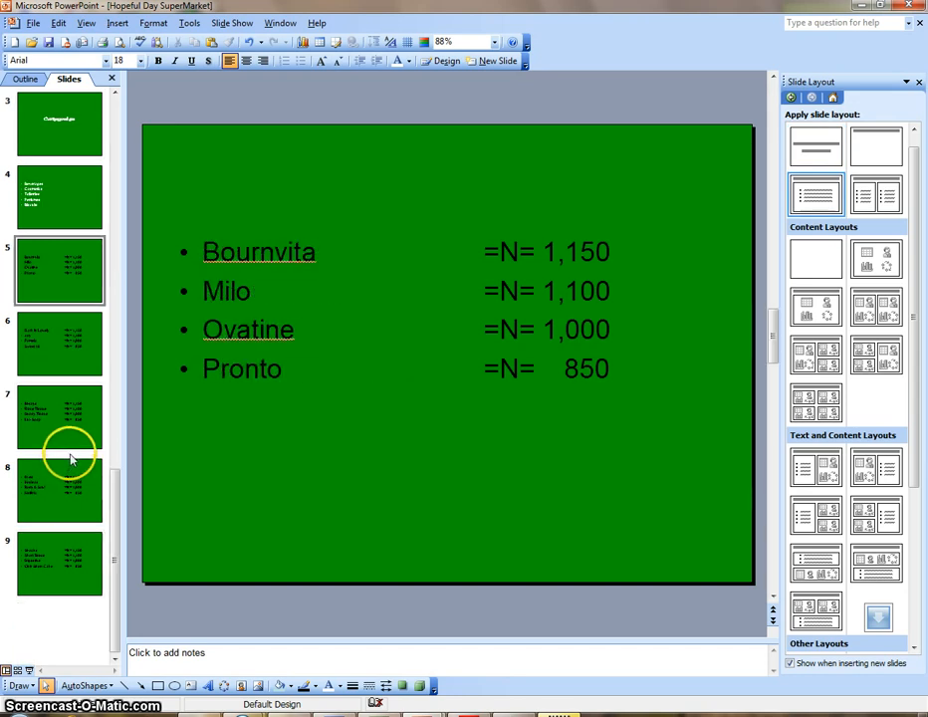
left_click(75, 214)
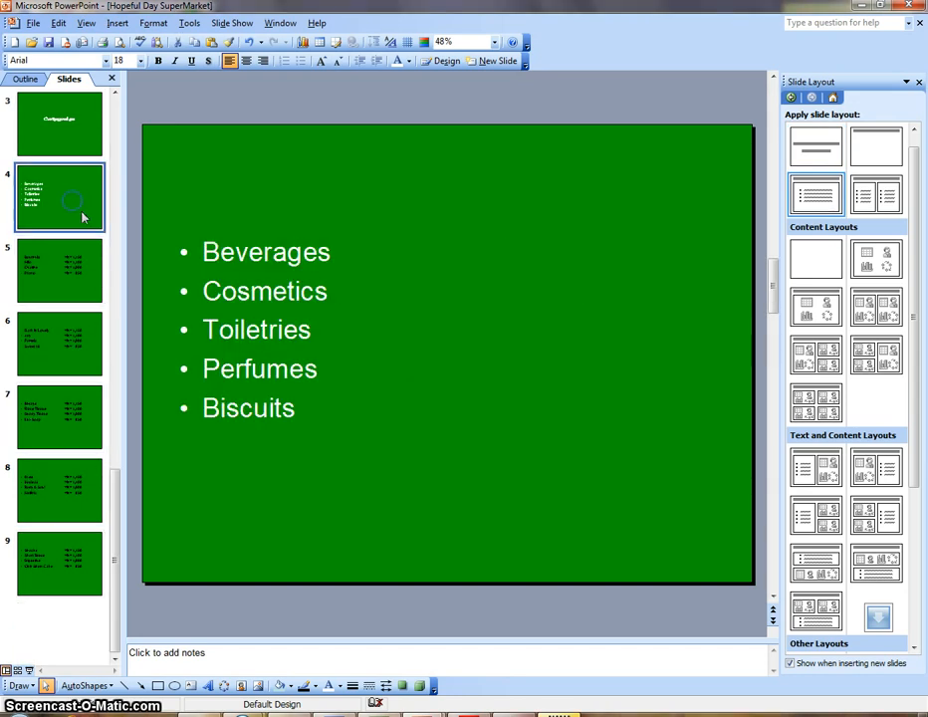
left_click(376, 180)
left_click_drag(375, 180, 522, 192)
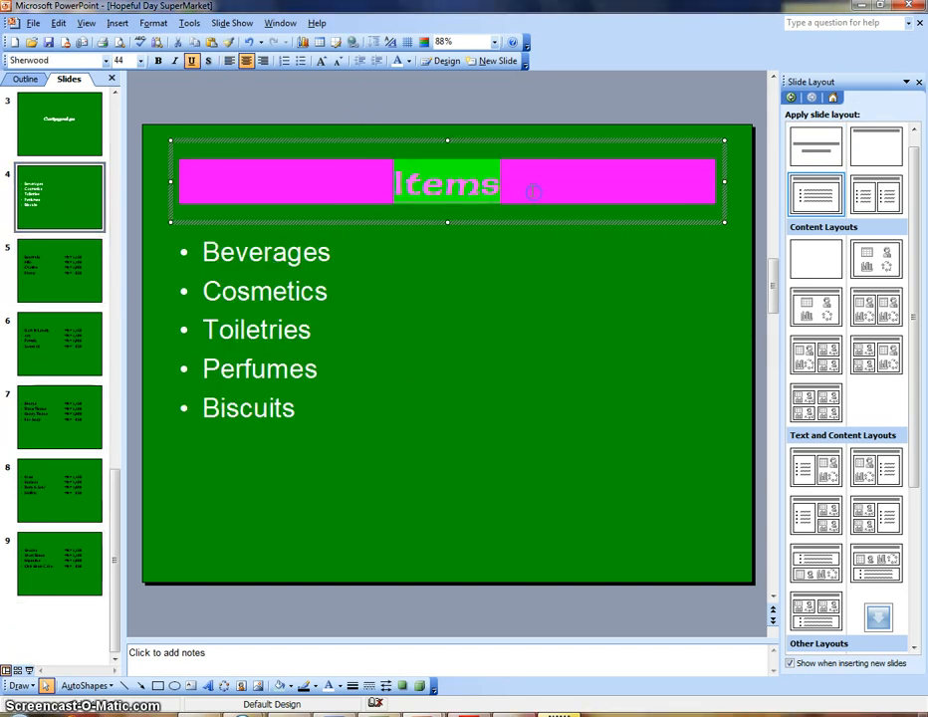
left_click(401, 64)
left_click(511, 343)
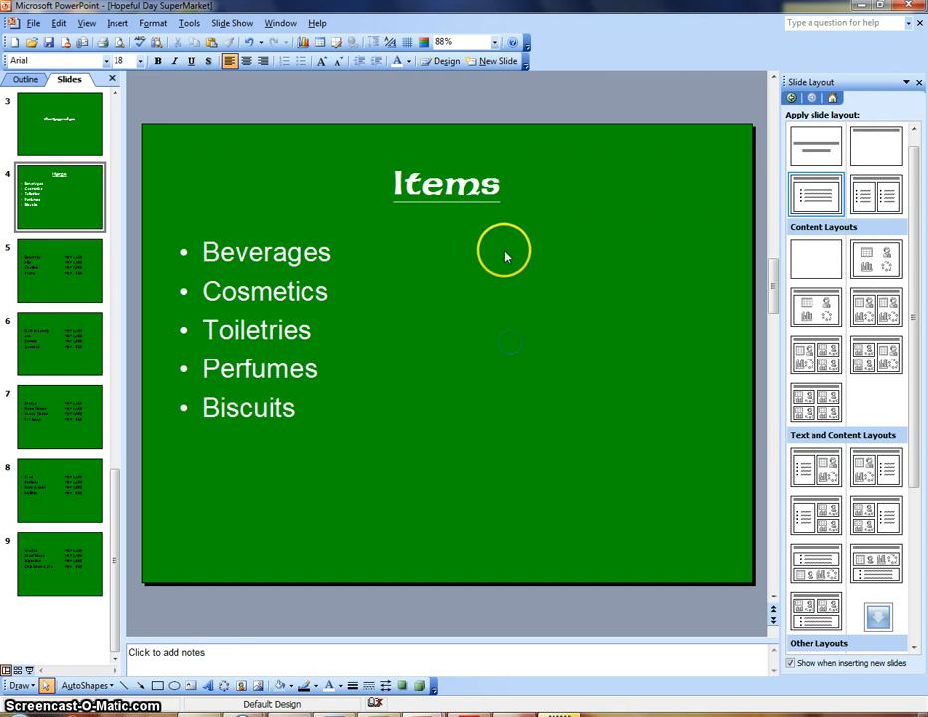
Change the title and the bulleted price list on the Beverages Prices List slide to white text
left_click(45, 297)
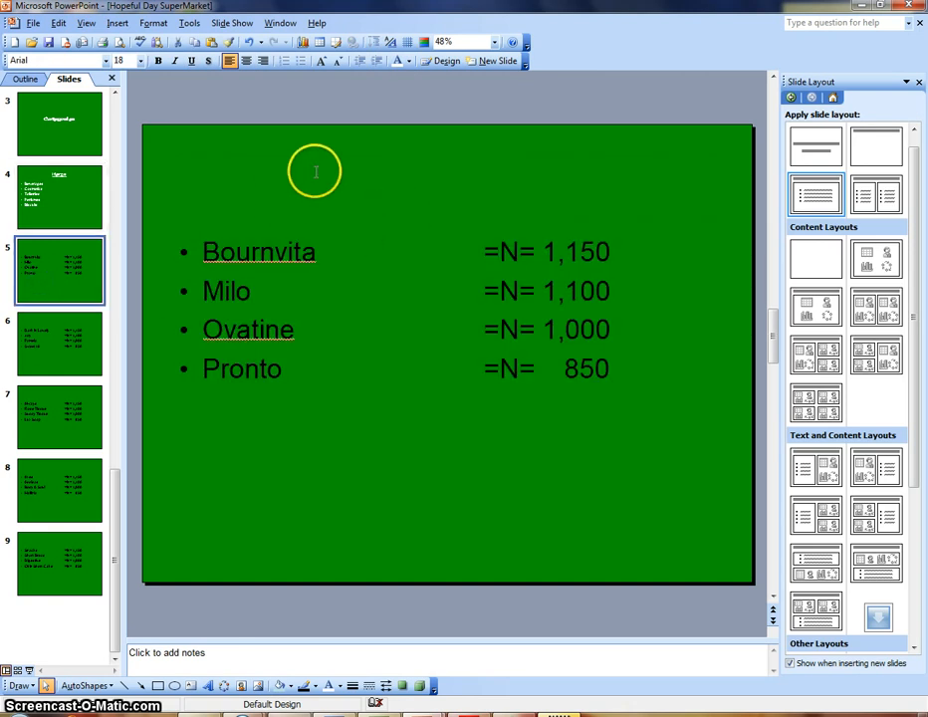
left_click(376, 185)
left_click_drag(239, 184, 665, 197)
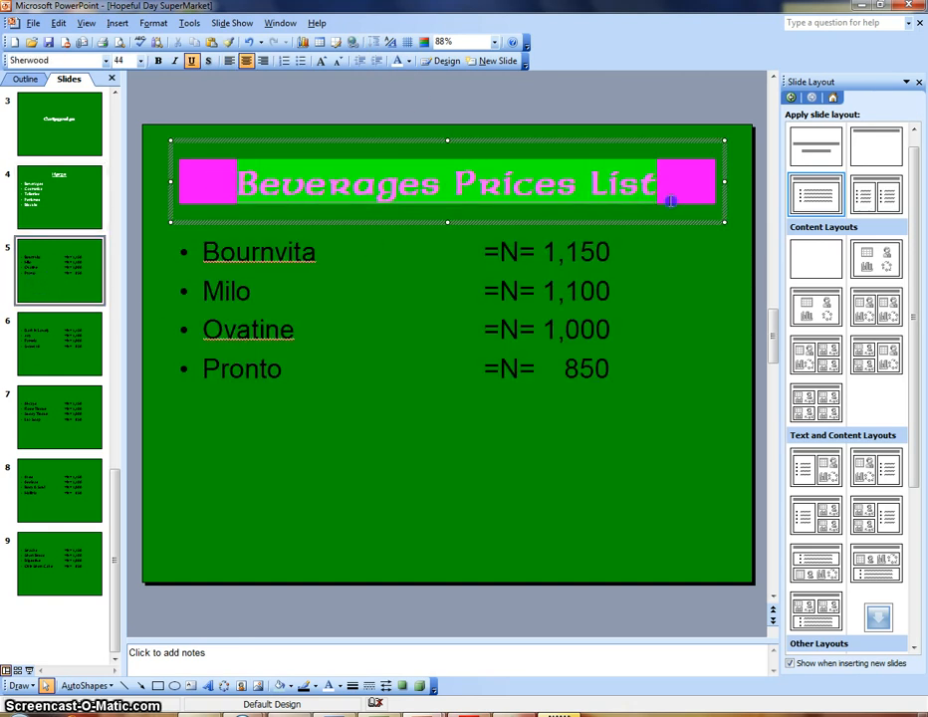
left_click(397, 61)
left_click(197, 253)
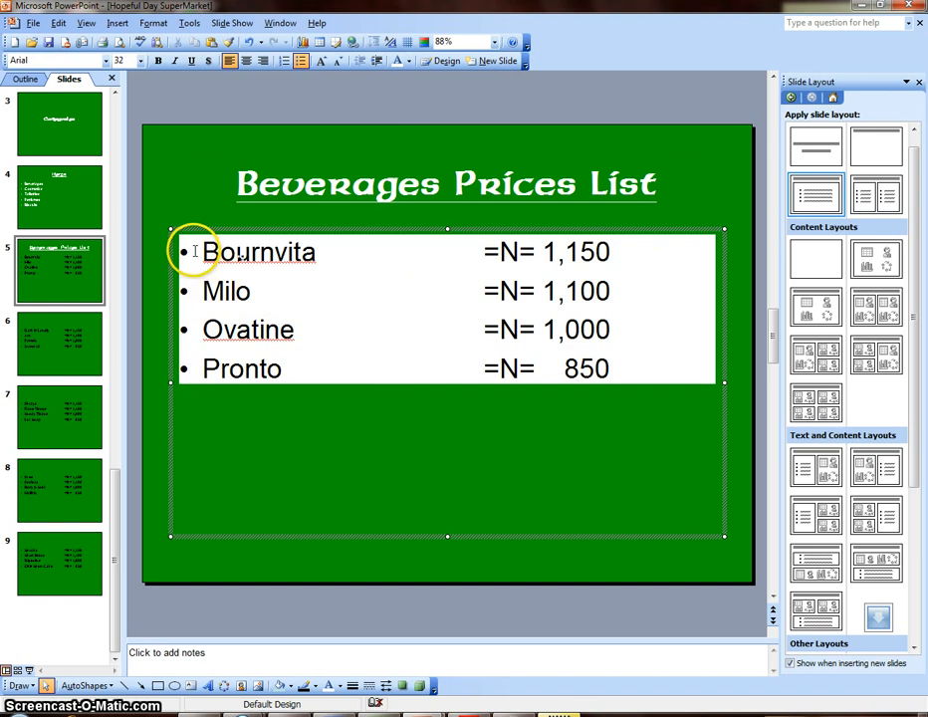
left_click_drag(196, 253, 630, 384)
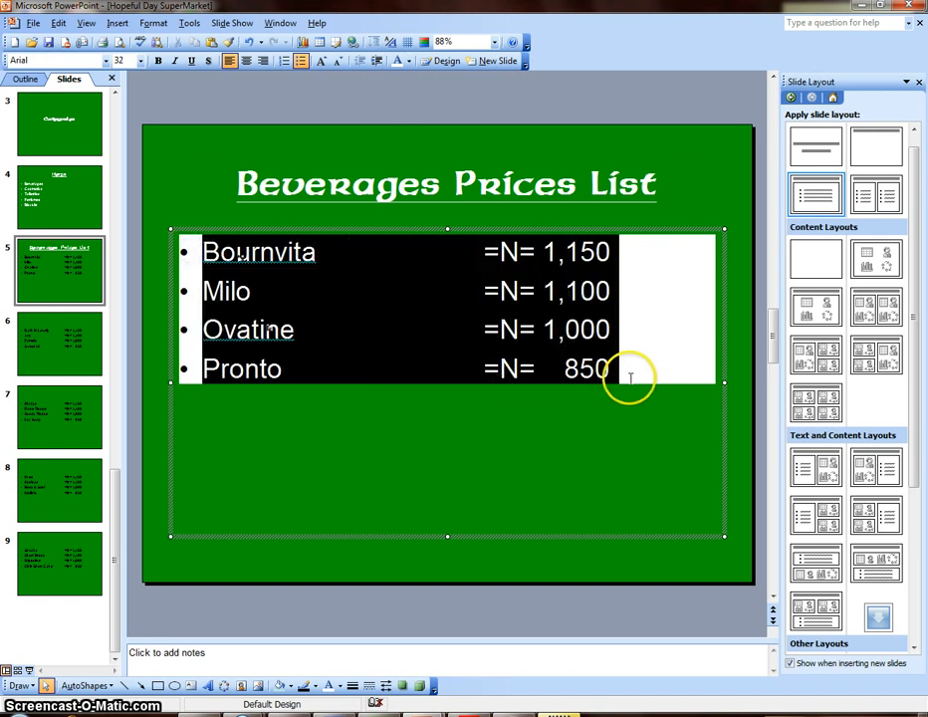
left_click(397, 62)
left_click(681, 189)
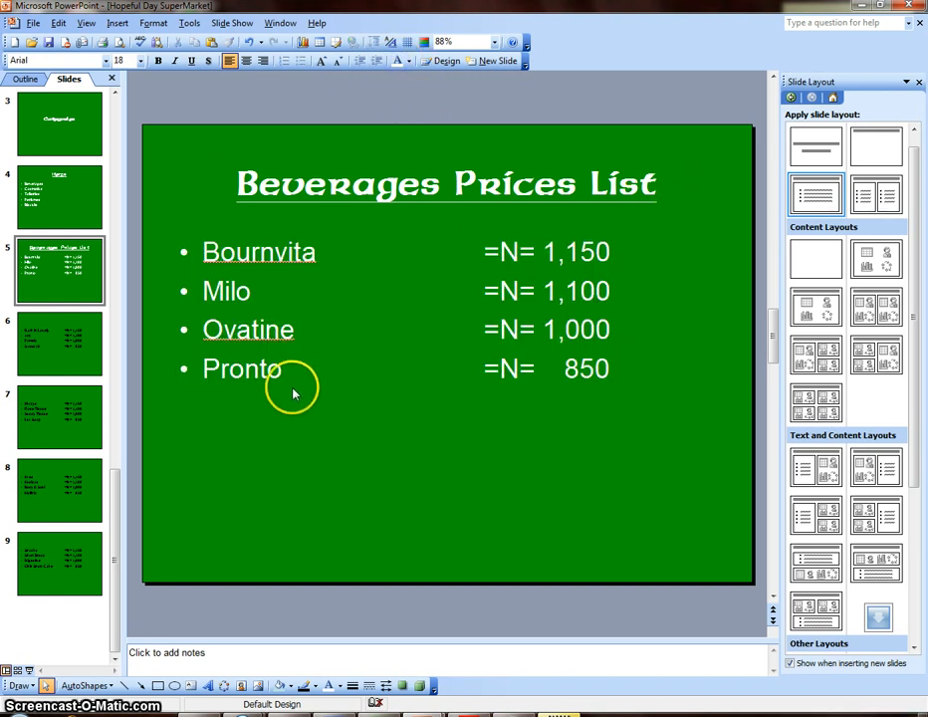
Change the title and the bulleted price list on the Cosmetics Prices List slide to white text
left_click(18, 359)
triple_click(327, 169)
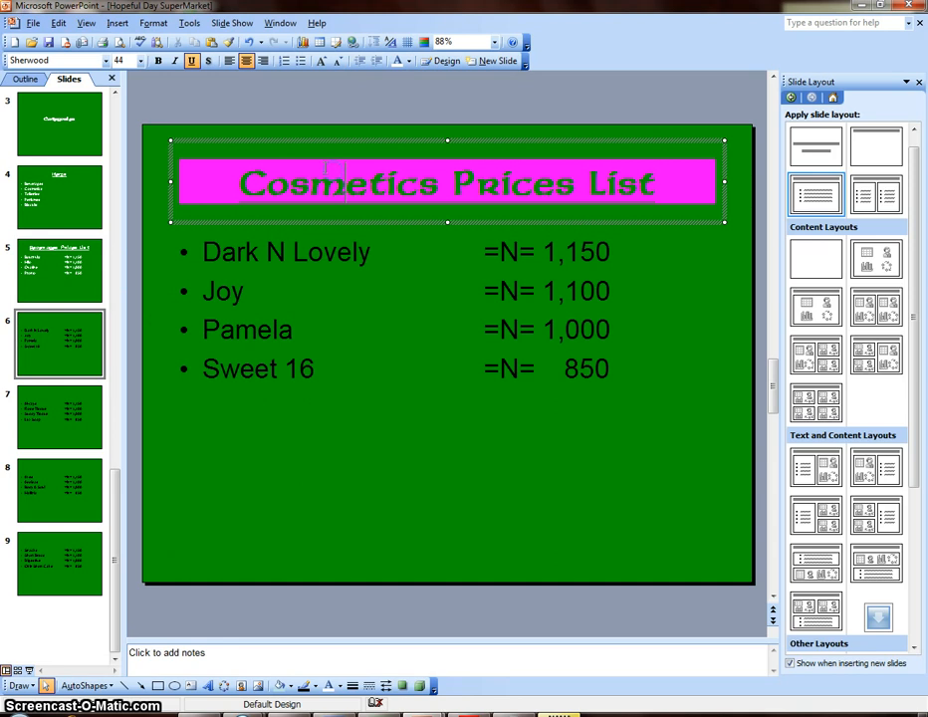
left_click(397, 62)
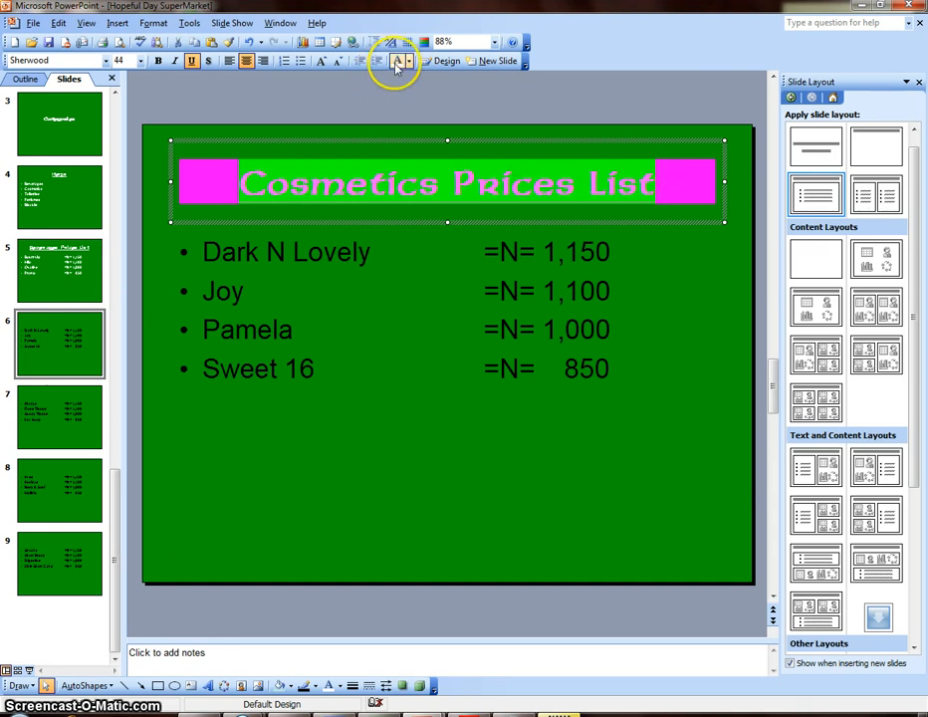
left_click(284, 286)
left_click_drag(201, 245, 610, 361)
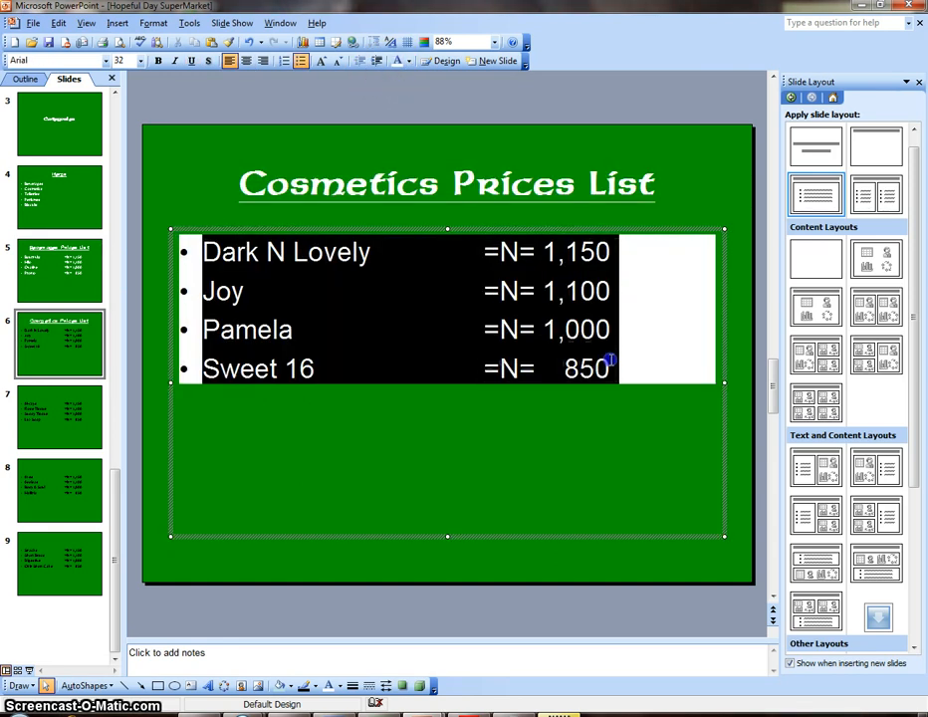
left_click(398, 62)
left_click(499, 460)
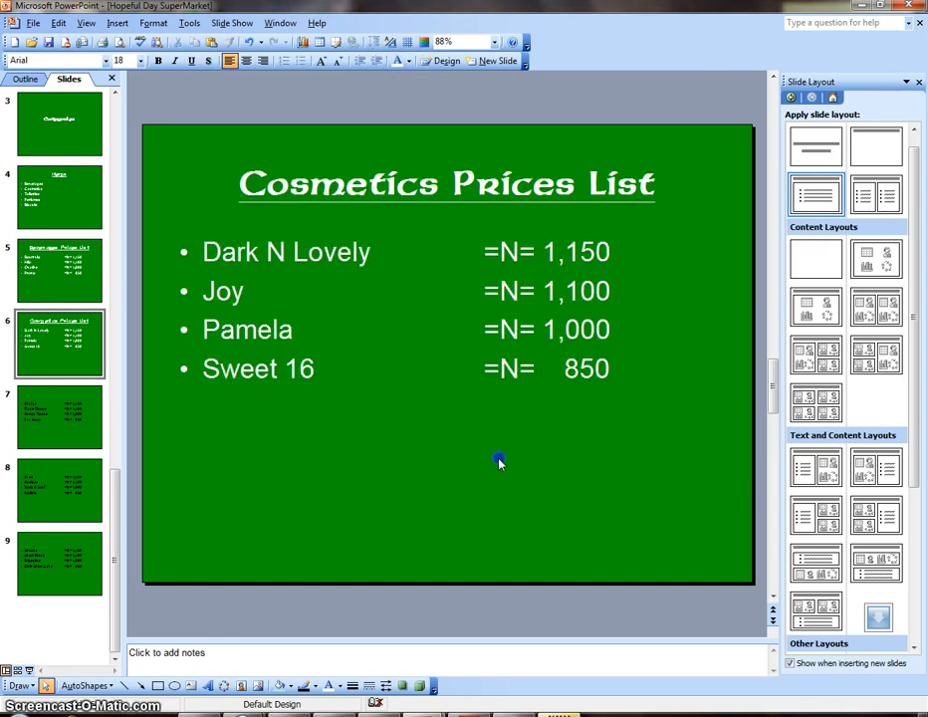
Change the title and the bulleted price list on the Toiletries Prices List slide to white text
left_click(90, 384)
left_click(89, 386)
left_click(344, 171)
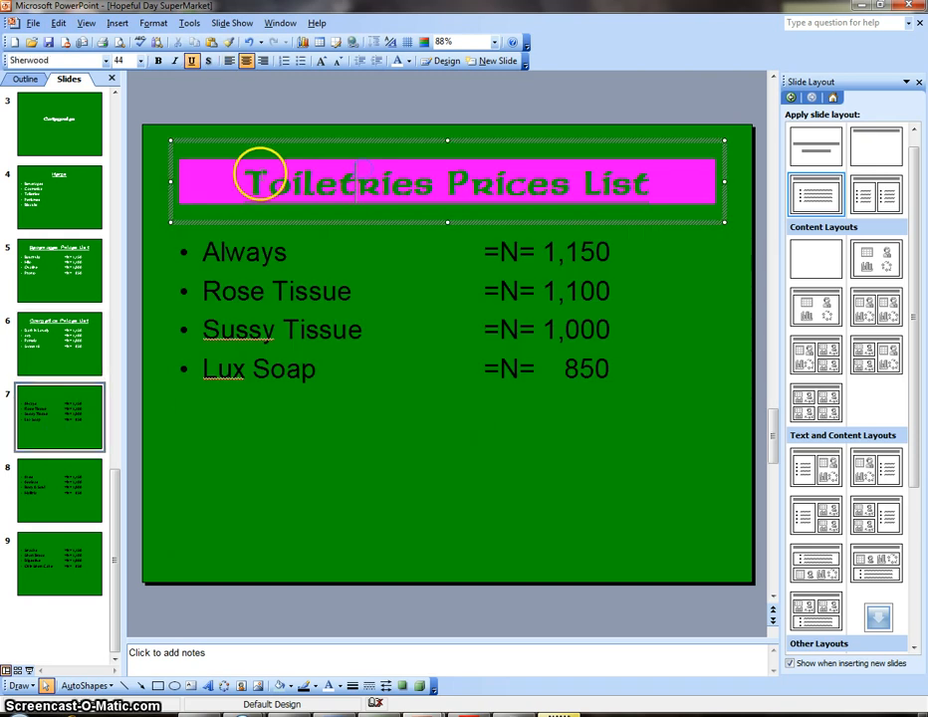
left_click_drag(244, 183, 645, 183)
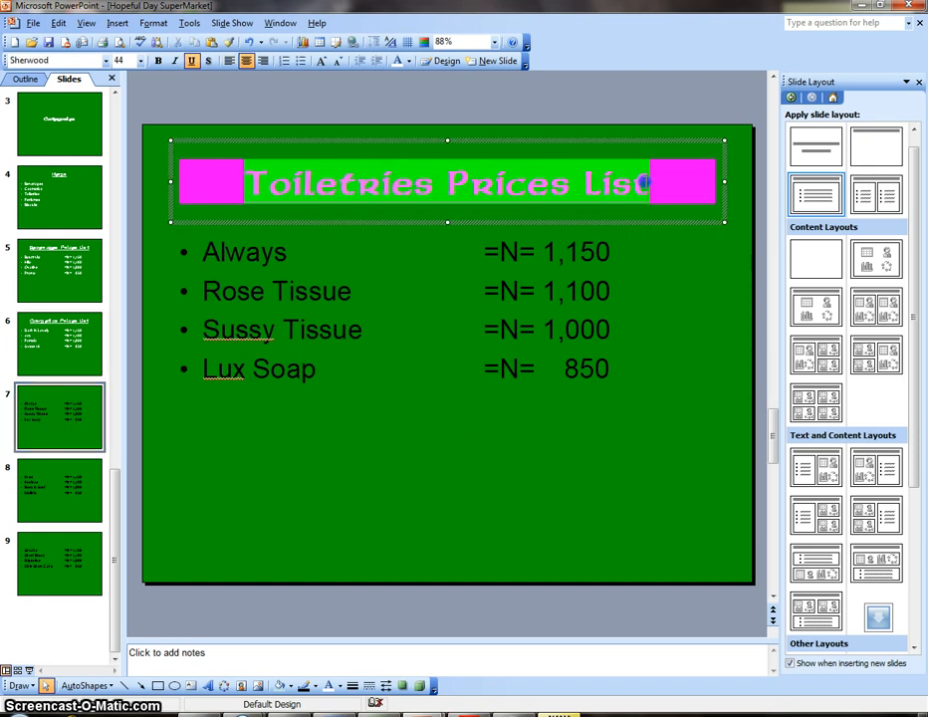
left_click(398, 60)
left_click(435, 518)
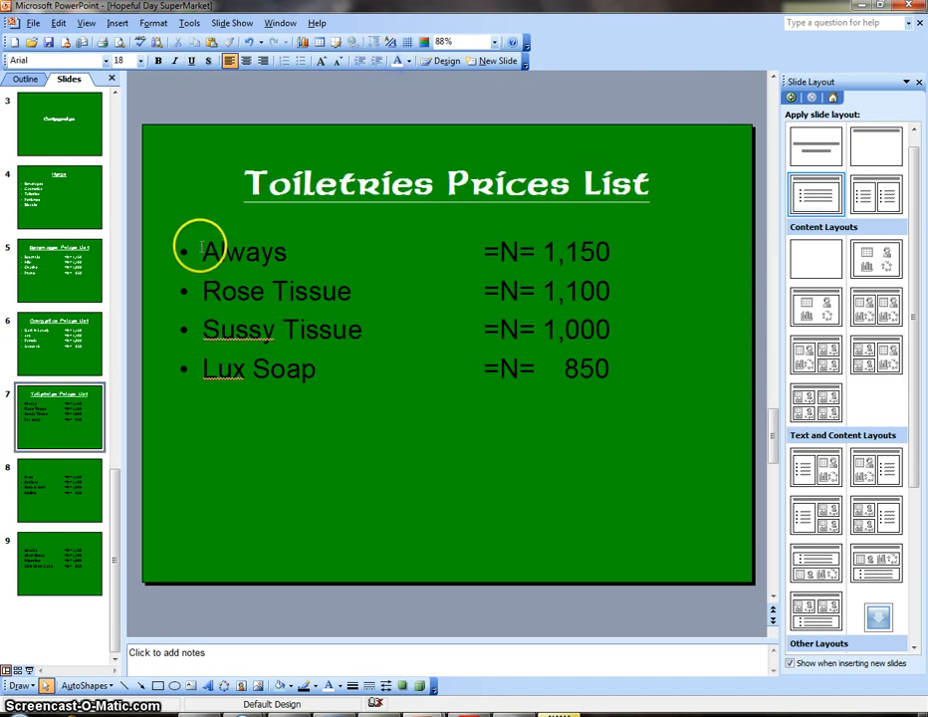
left_click_drag(199, 251, 657, 371)
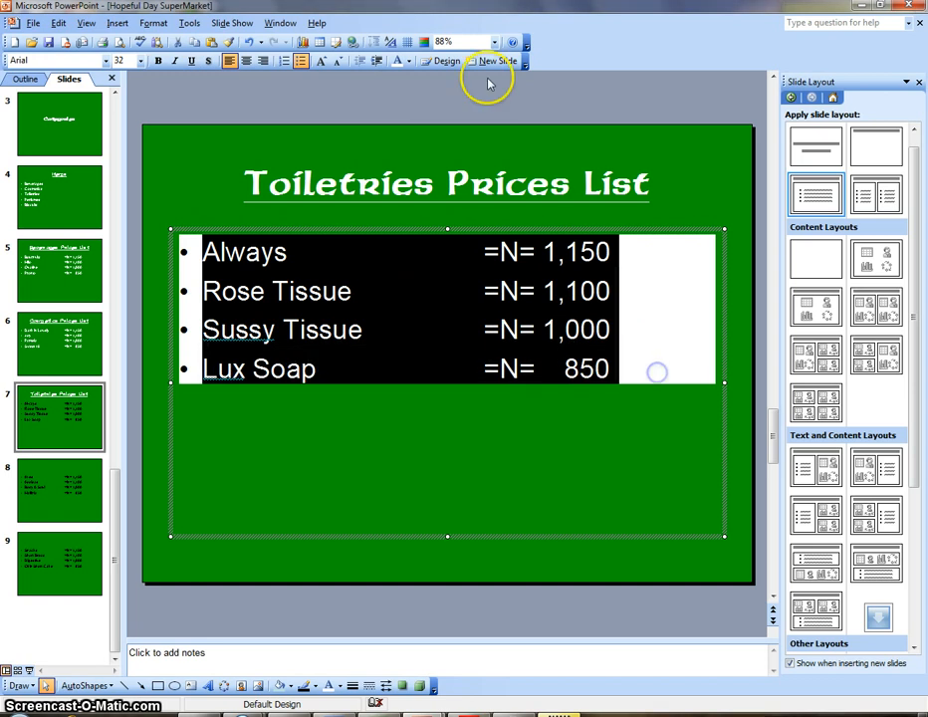
left_click(397, 61)
left_click(365, 476)
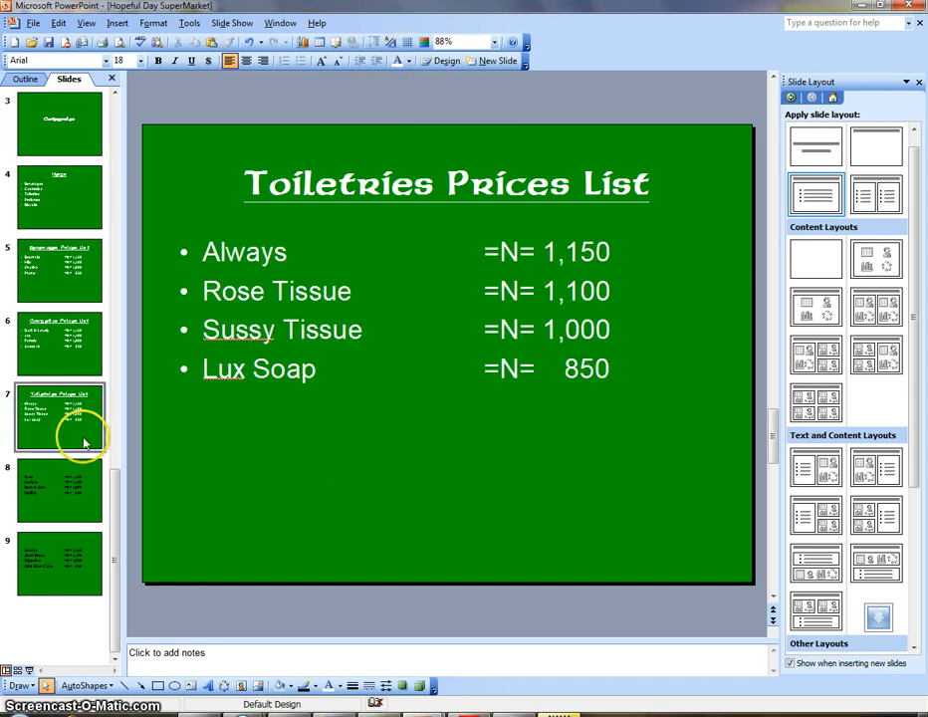
Change the title and the bulleted price list on the Perfumes Prices List slide to white text
left_click(88, 486)
triple_click(339, 177)
left_click_drag(245, 182, 645, 189)
left_click(398, 64)
left_click(360, 377)
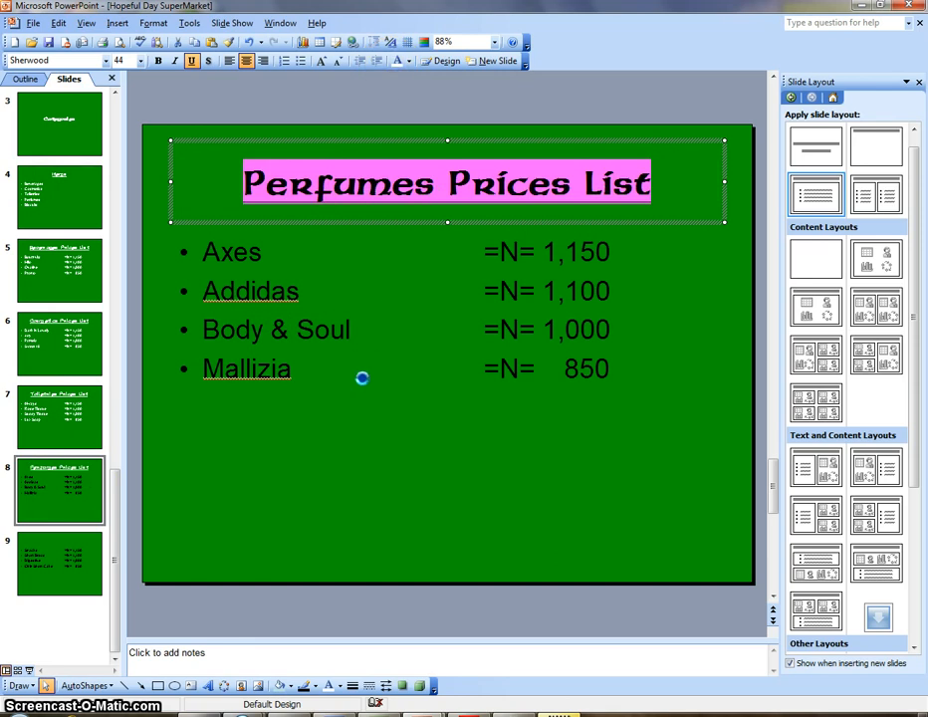
left_click_drag(206, 255, 653, 364)
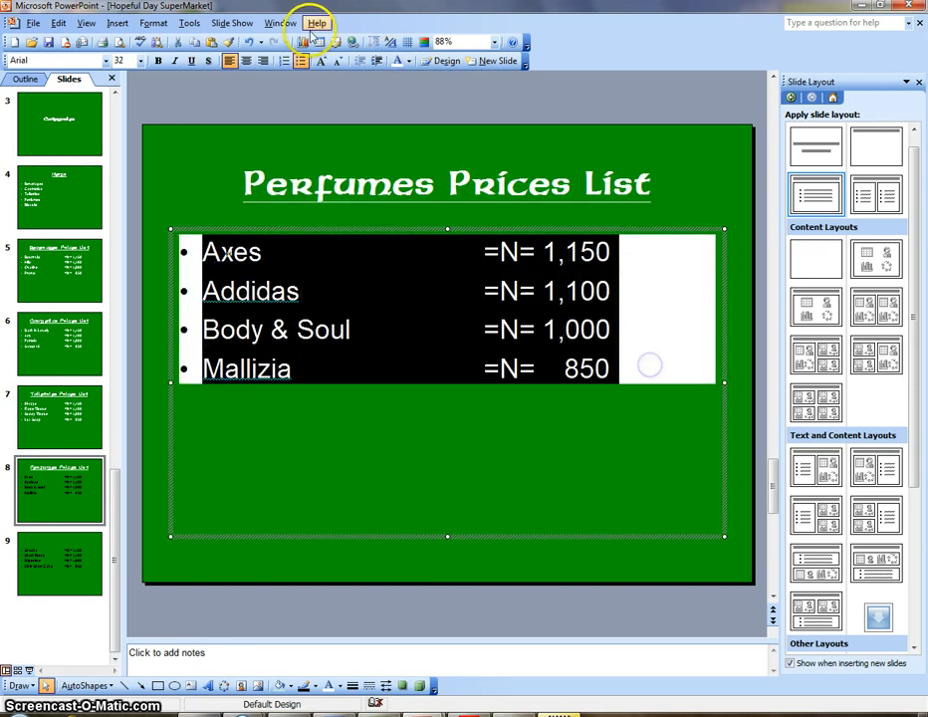
left_click(397, 62)
left_click(442, 453)
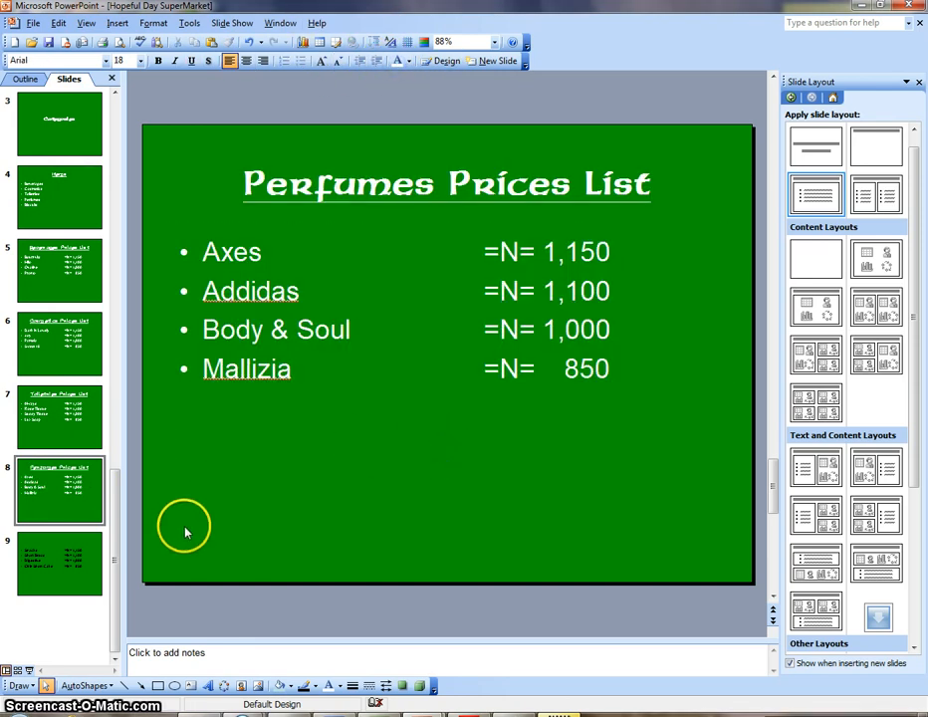
Change the title and the bulleted price list on the Biscuits Prices List slide to white text
left_click(64, 544)
left_click(374, 168)
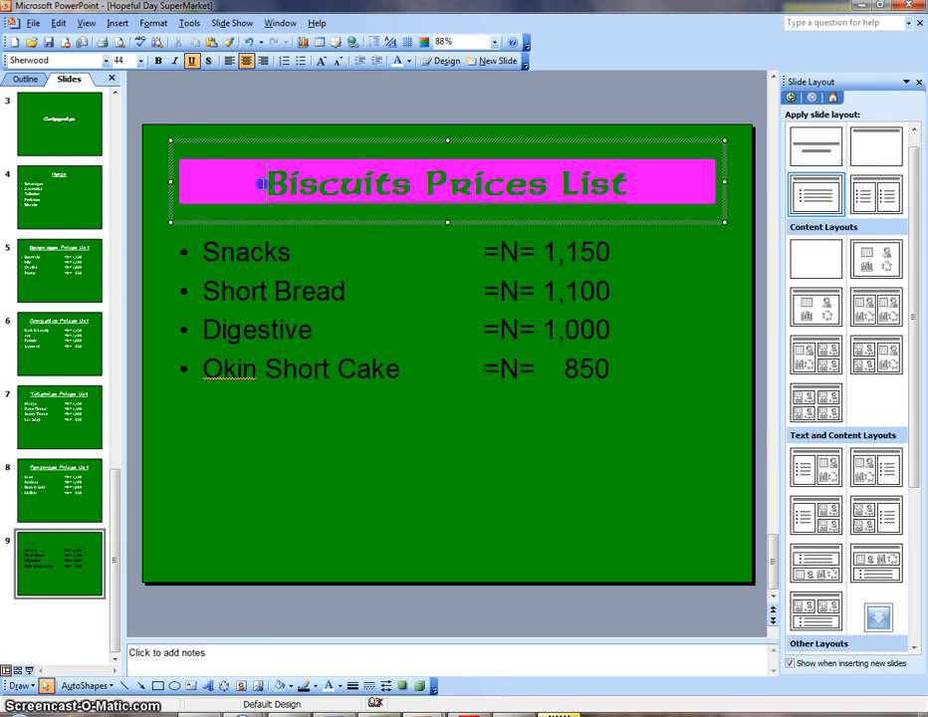
left_click_drag(261, 183, 688, 186)
left_click(396, 62)
left_click_drag(203, 252, 236, 289)
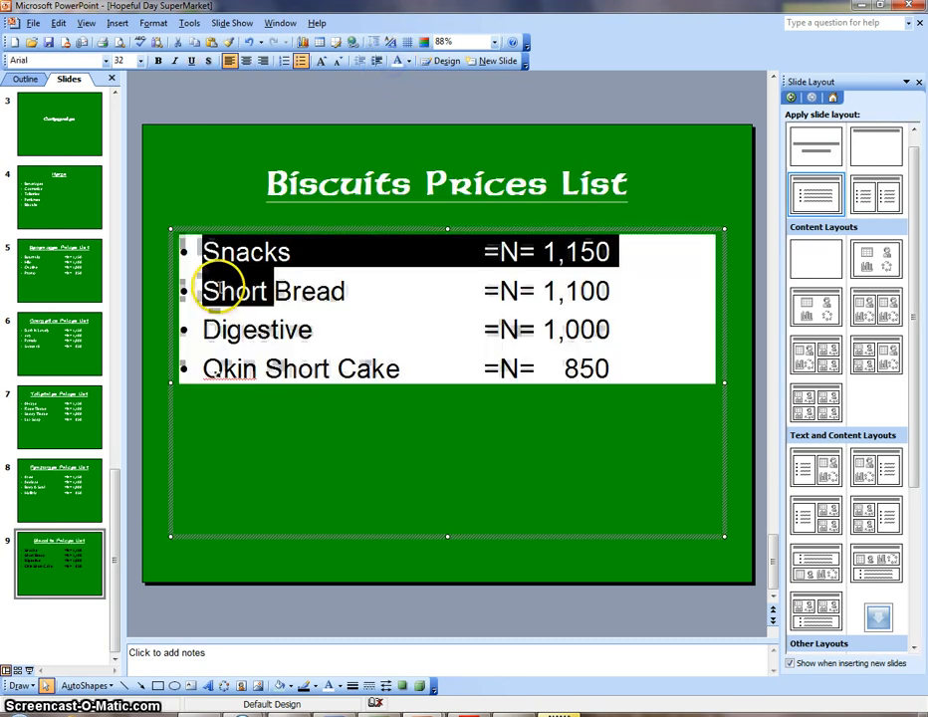
left_click_drag(201, 244, 644, 365)
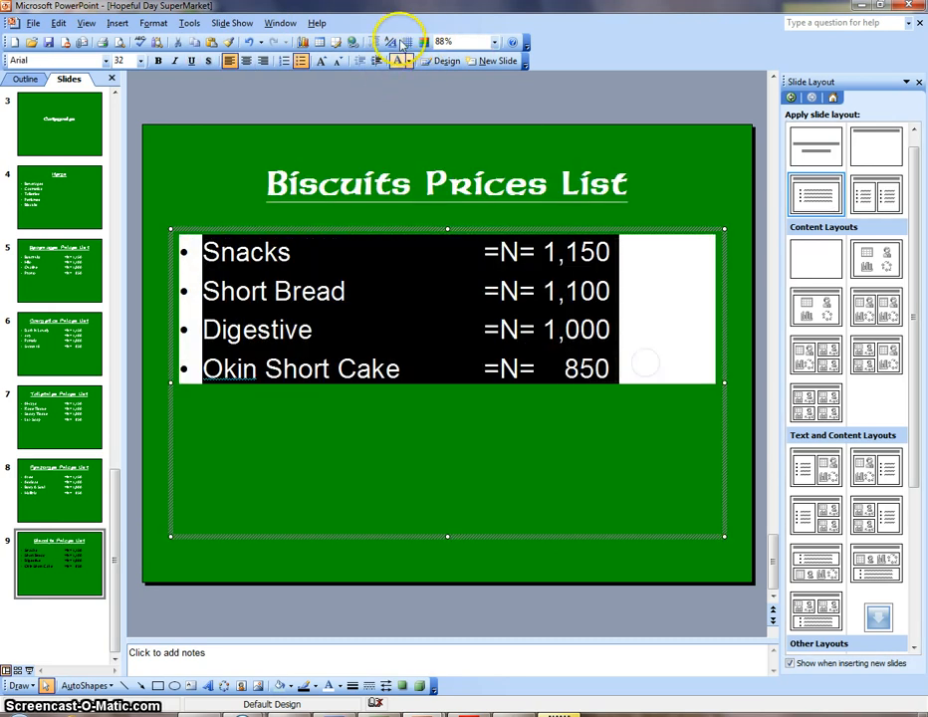
left_click(396, 62)
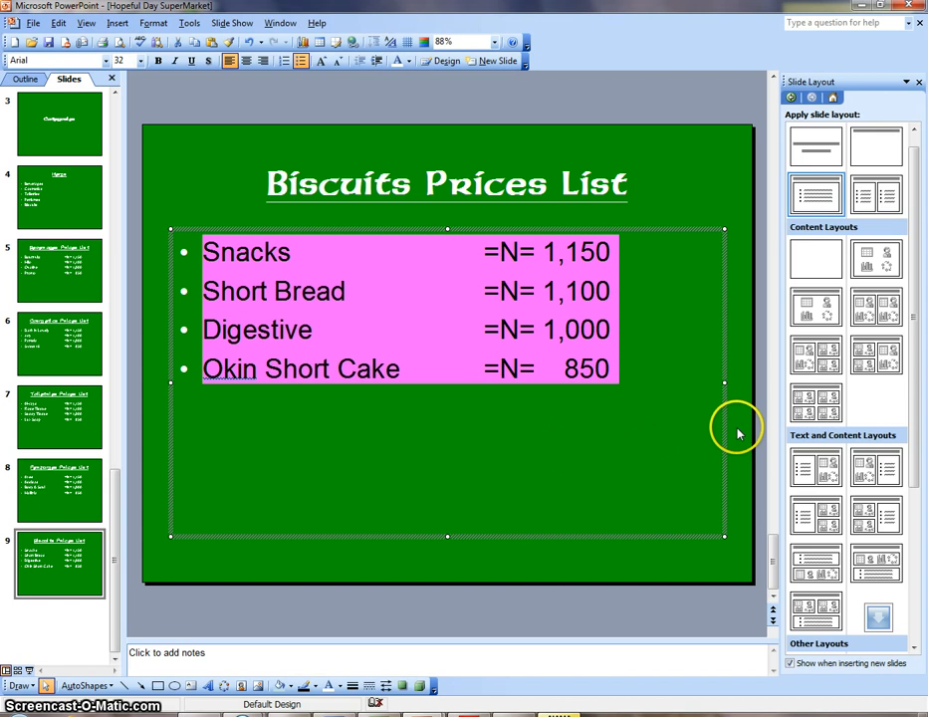
left_click(737, 426)
Change the Price List title on slide 2 to white text
left_click(54, 580)
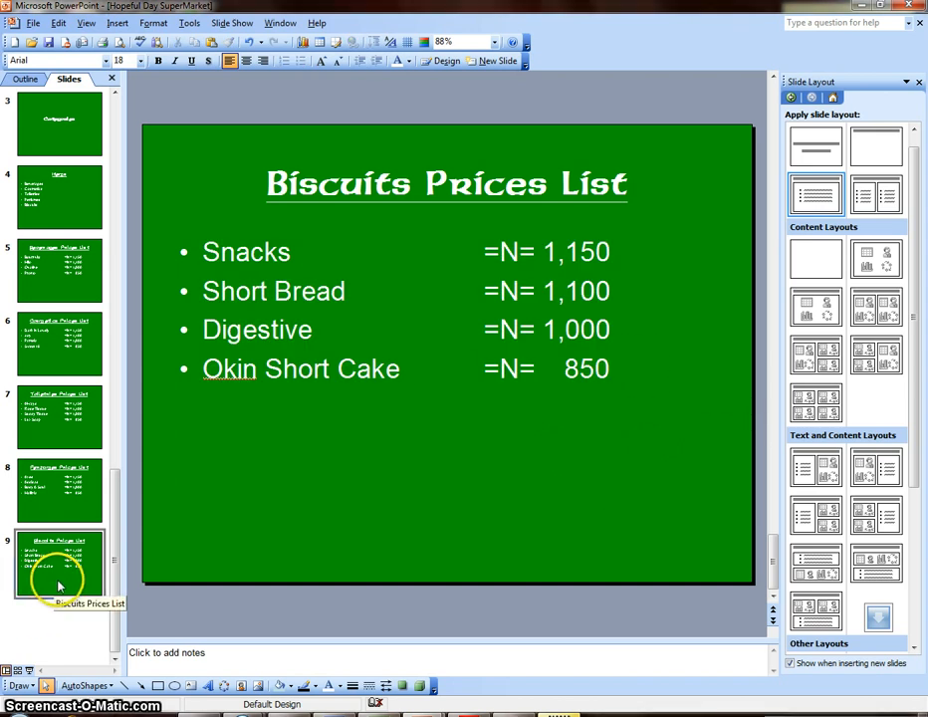
scroll(190, 180, "up", 3)
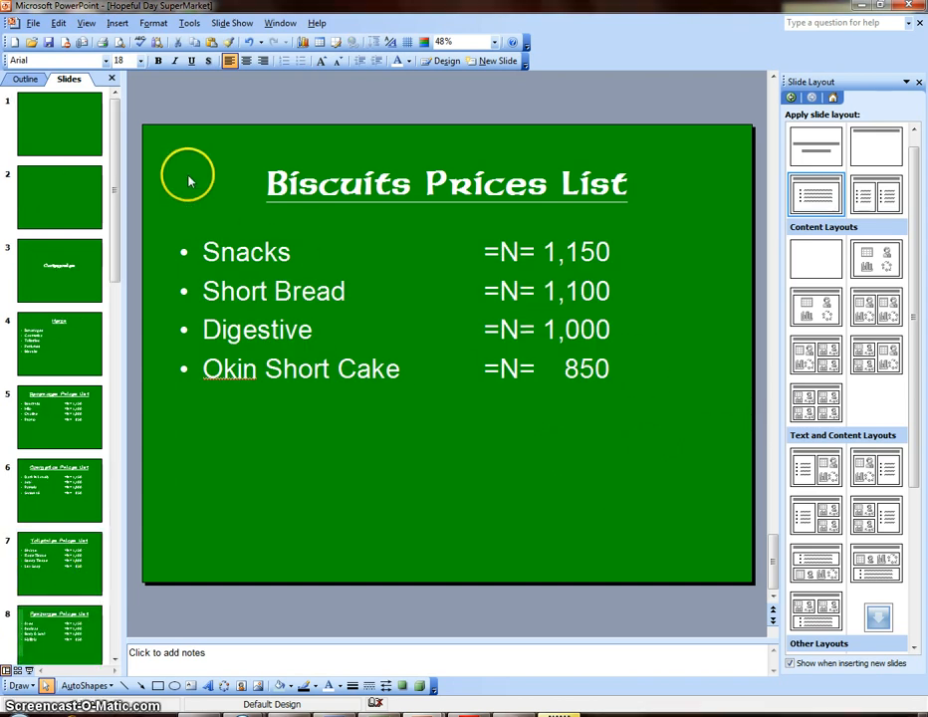
left_click(94, 193)
left_click(357, 320)
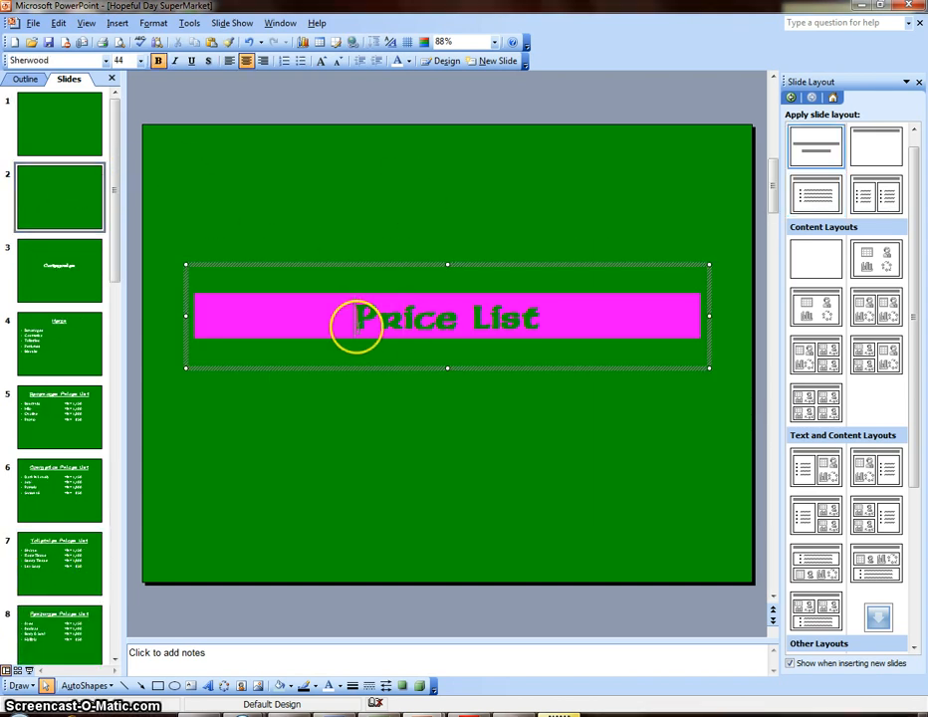
left_click_drag(357, 320, 574, 333)
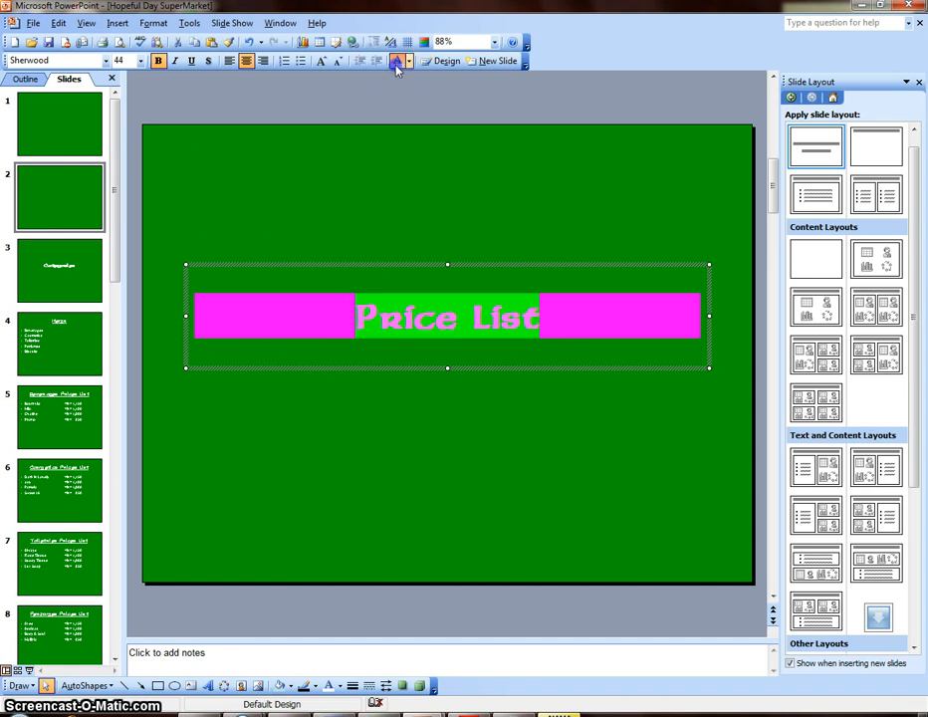
left_click(19, 190)
Change the full Hopeful Day SuperMarket title on slide 1 to white text
left_click(76, 135)
left_click(441, 261)
left_click(429, 328)
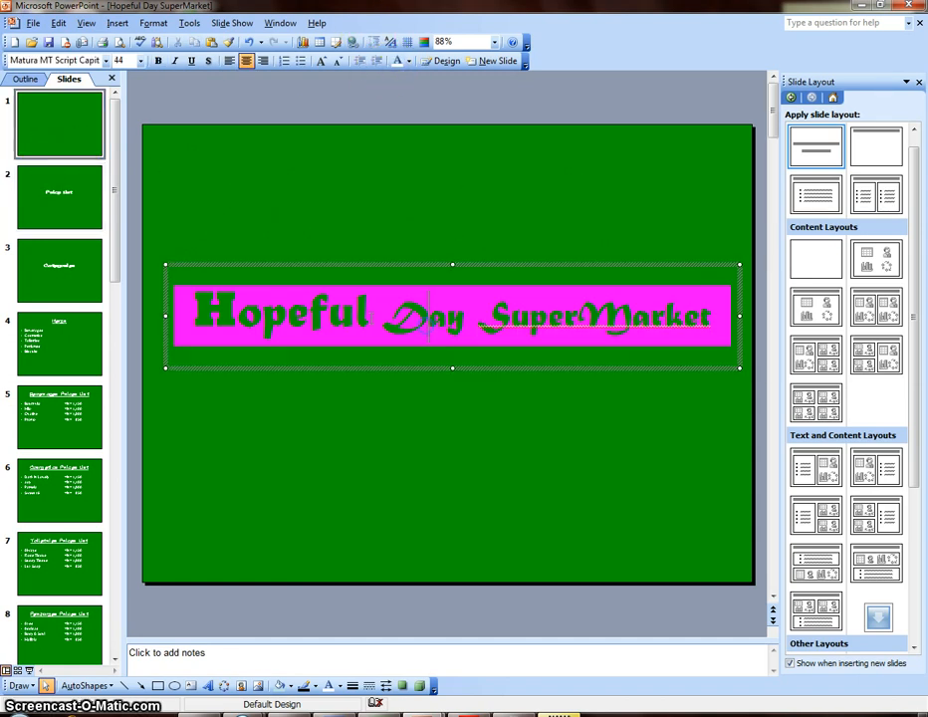
left_click_drag(191, 315, 713, 319)
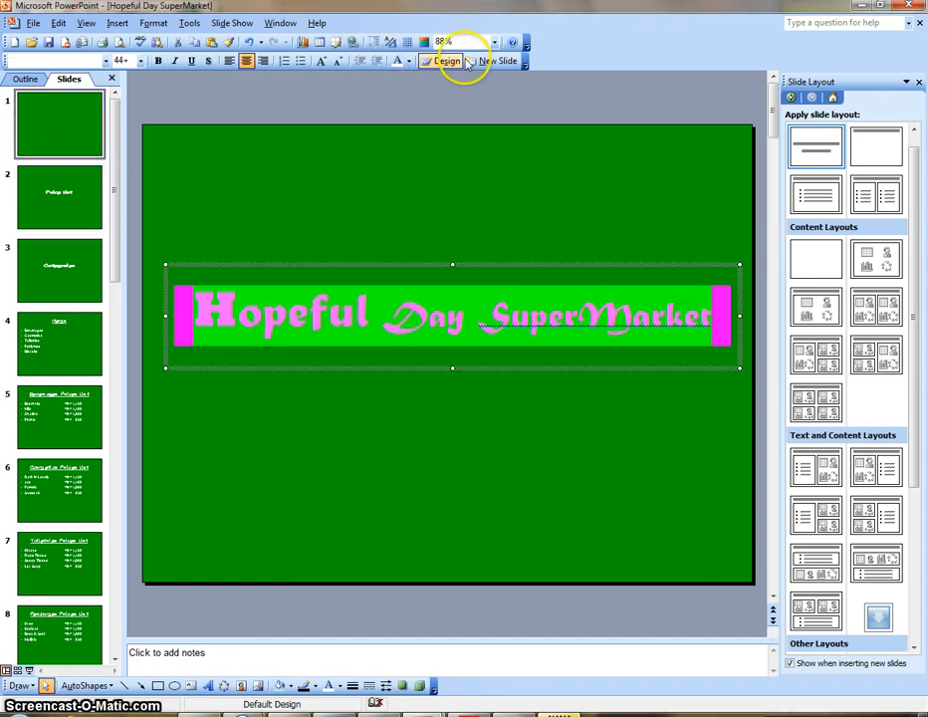
left_click(397, 61)
left_click(500, 233)
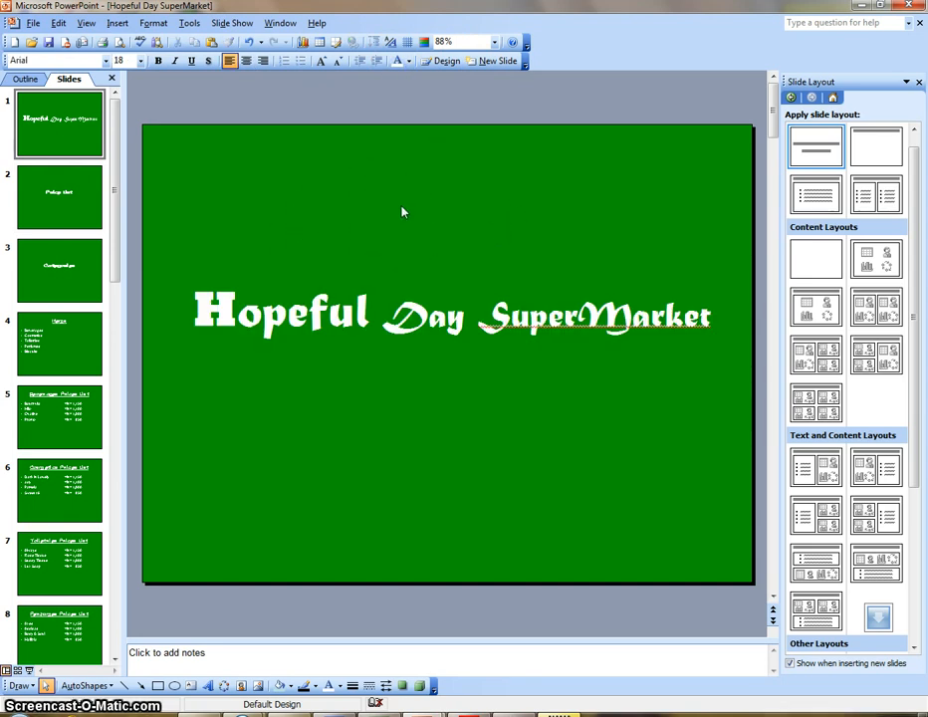
Run the slide show from the opening slide through every price list to the end, and exit it
left_click(231, 23)
left_click(254, 39)
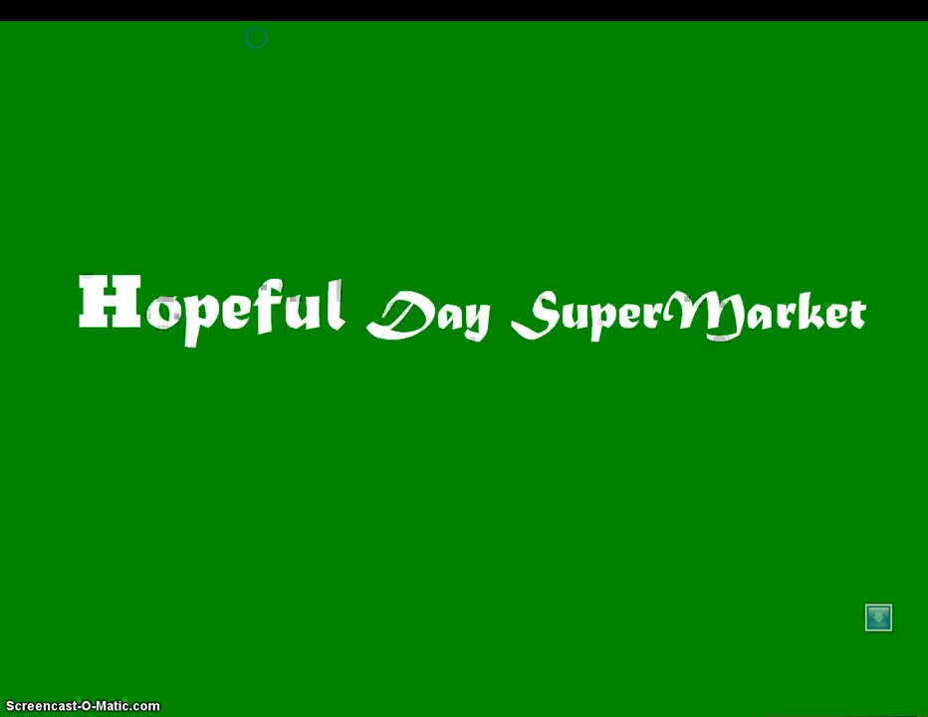
left_click(777, 209)
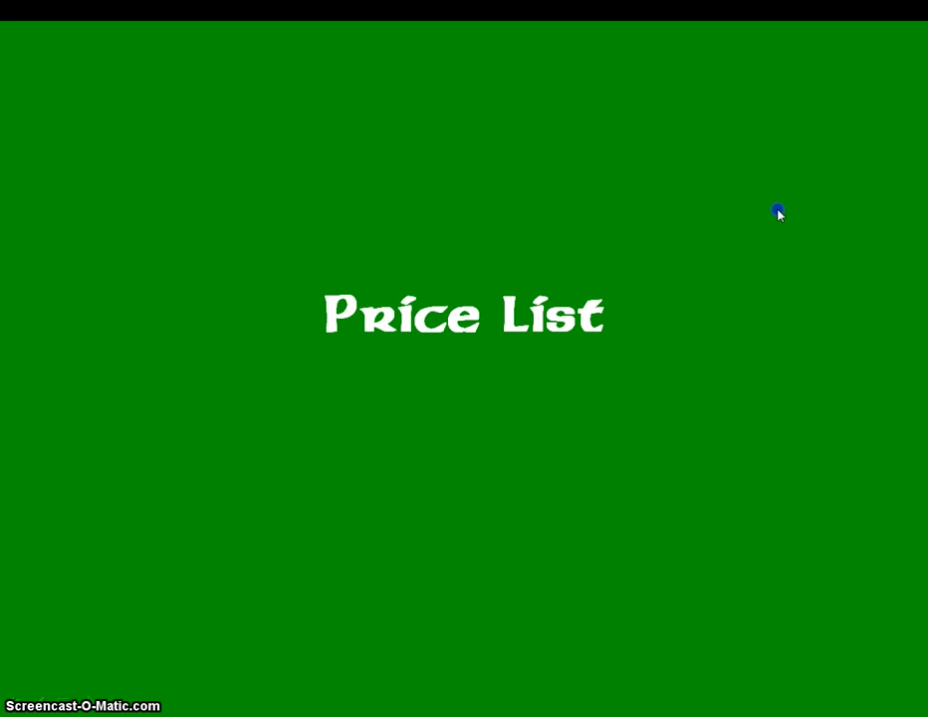
left_click(777, 209)
left_click(777, 209)
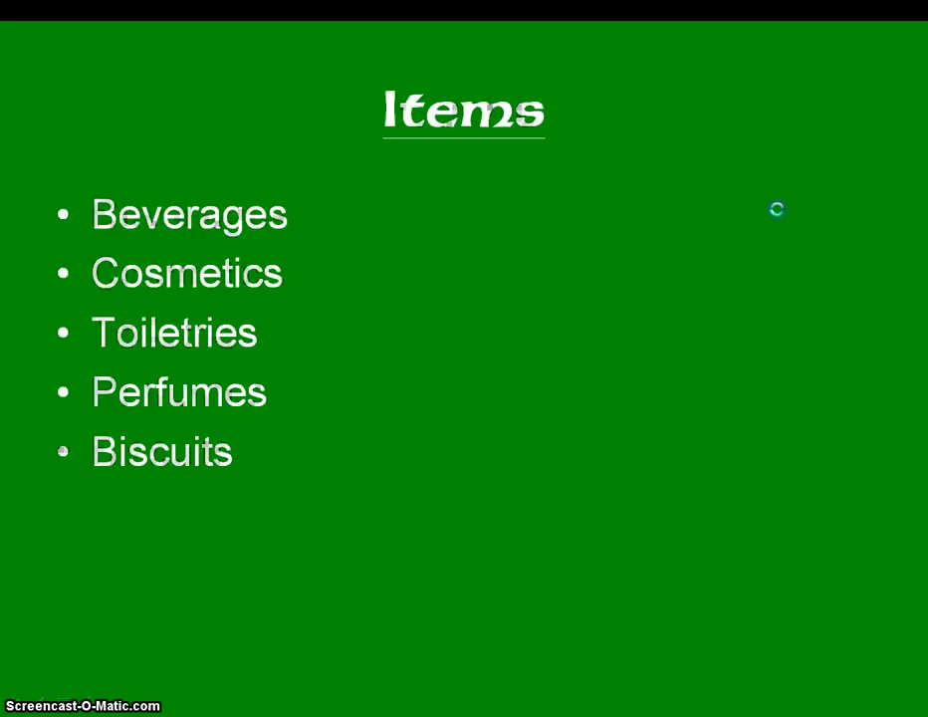
left_click(777, 209)
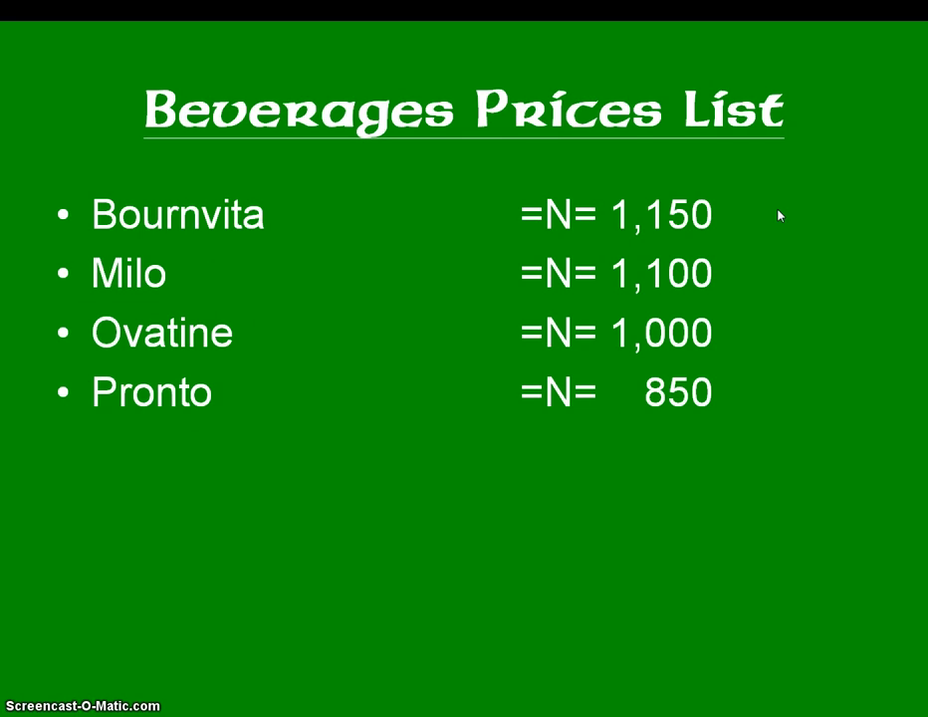
left_click(487, 468)
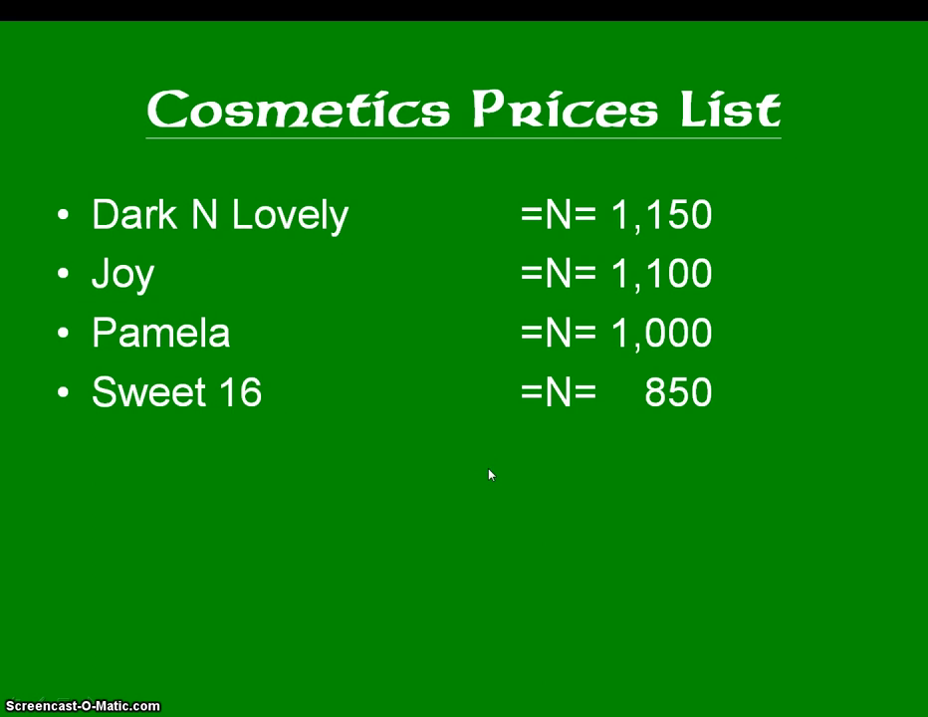
left_click(509, 482)
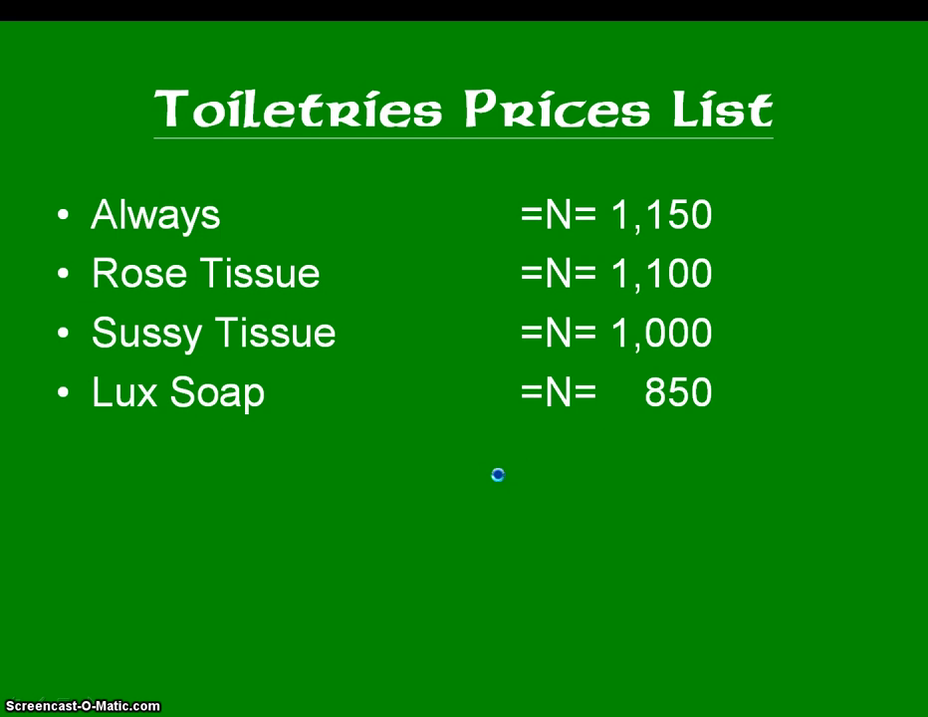
left_click(498, 475)
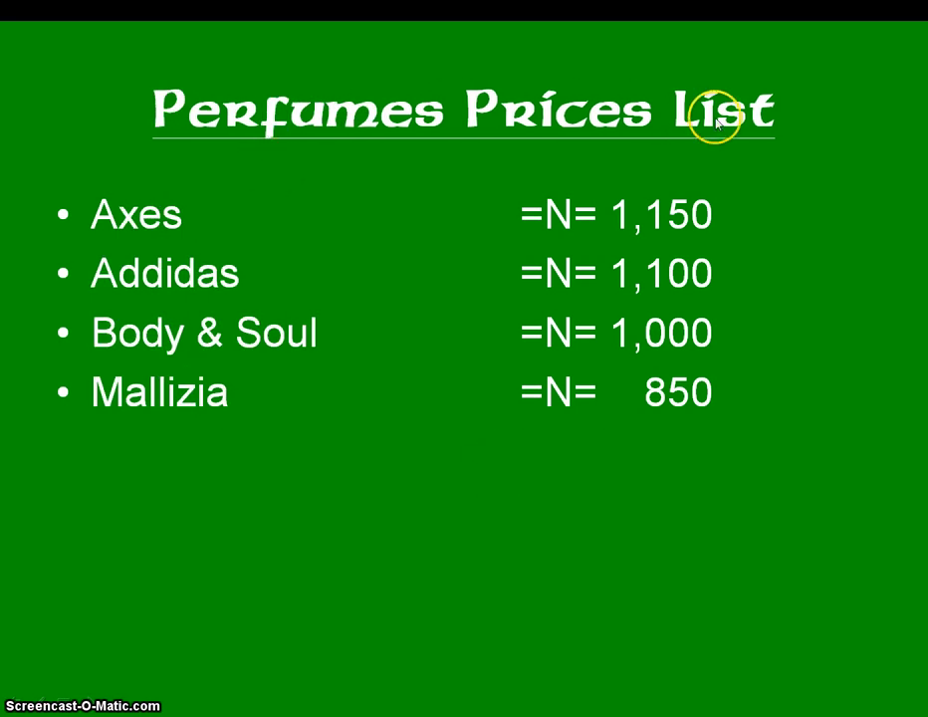
left_click(518, 457)
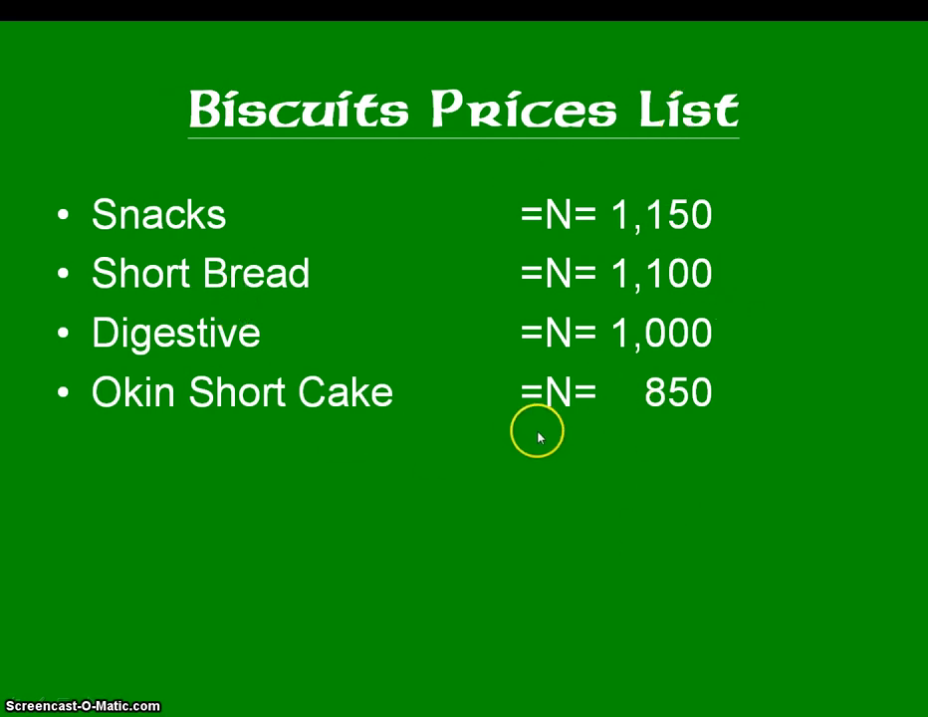
left_click(510, 480)
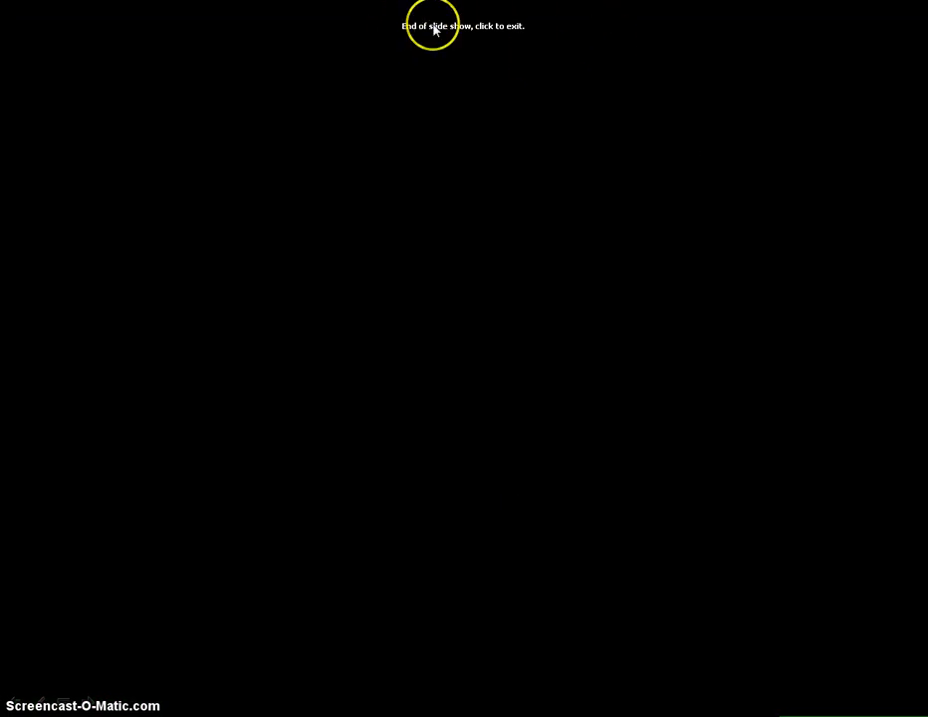
left_click(546, 245)
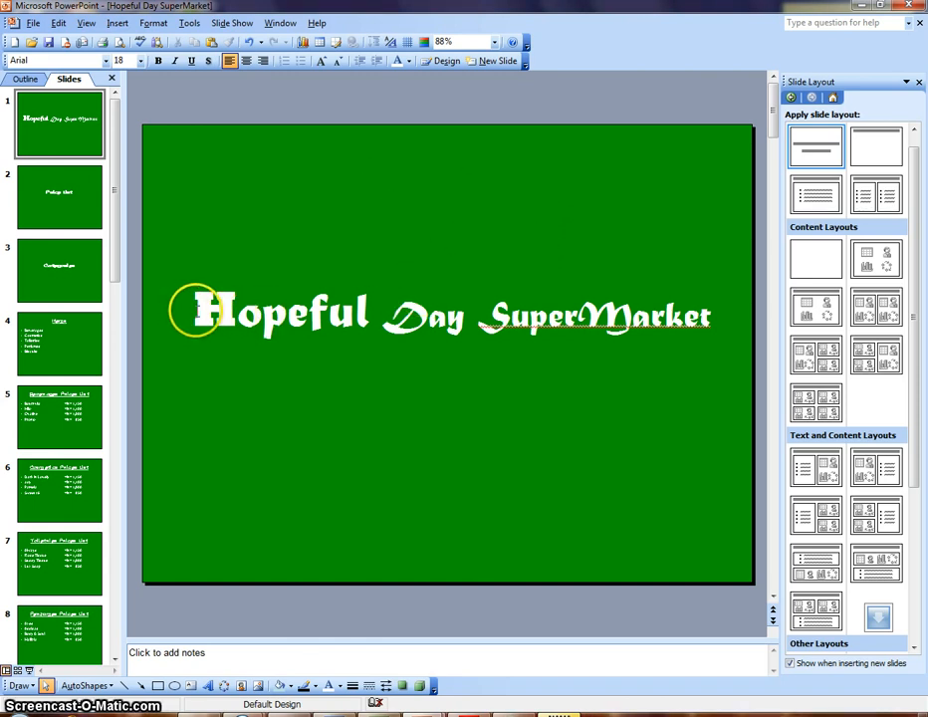
left_click(431, 186)
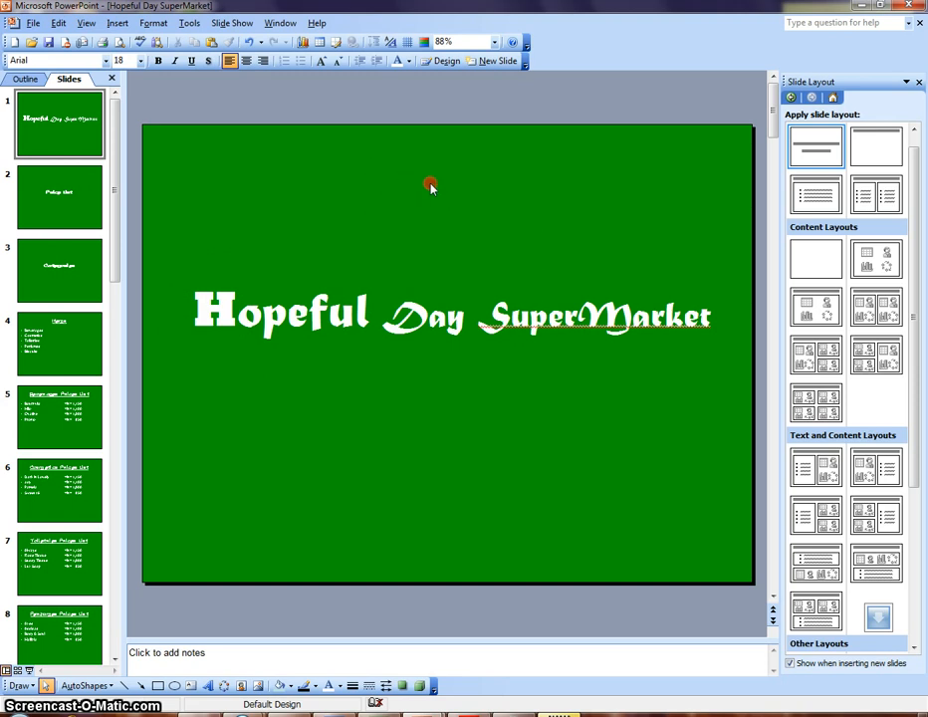
right_click(431, 187)
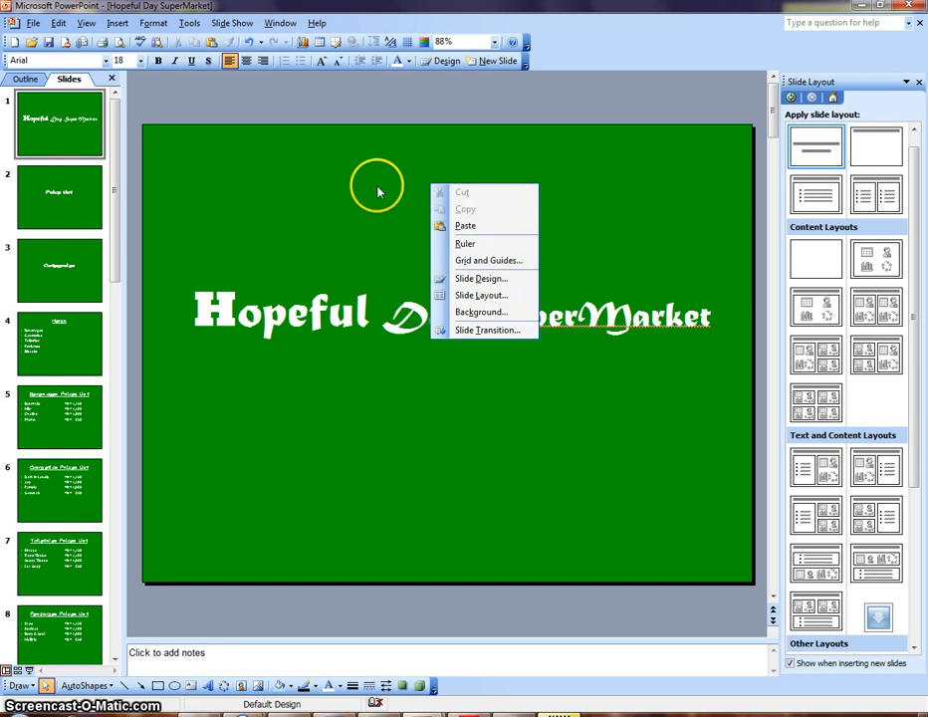
left_click(349, 170)
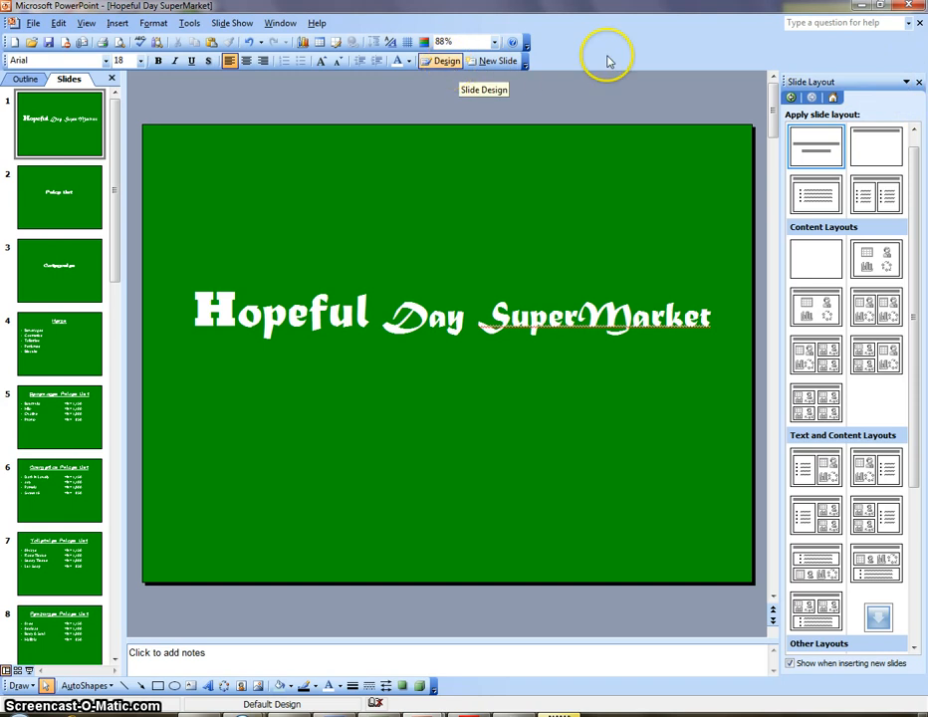
Display the slide design templates and apply the Ocean template to the selected title slide only
left_click(906, 82)
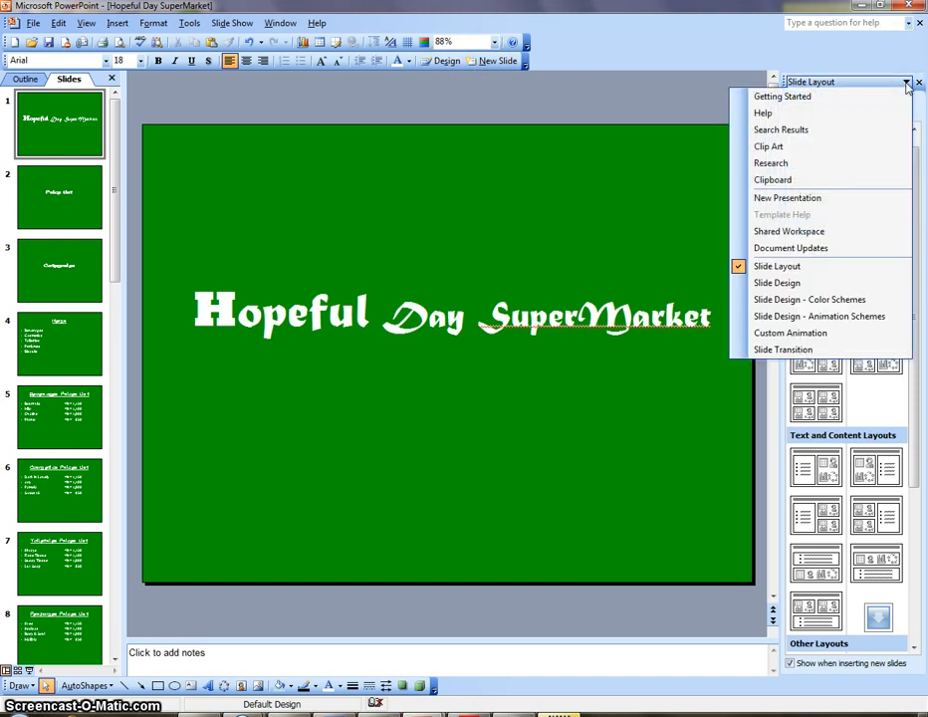
left_click(797, 284)
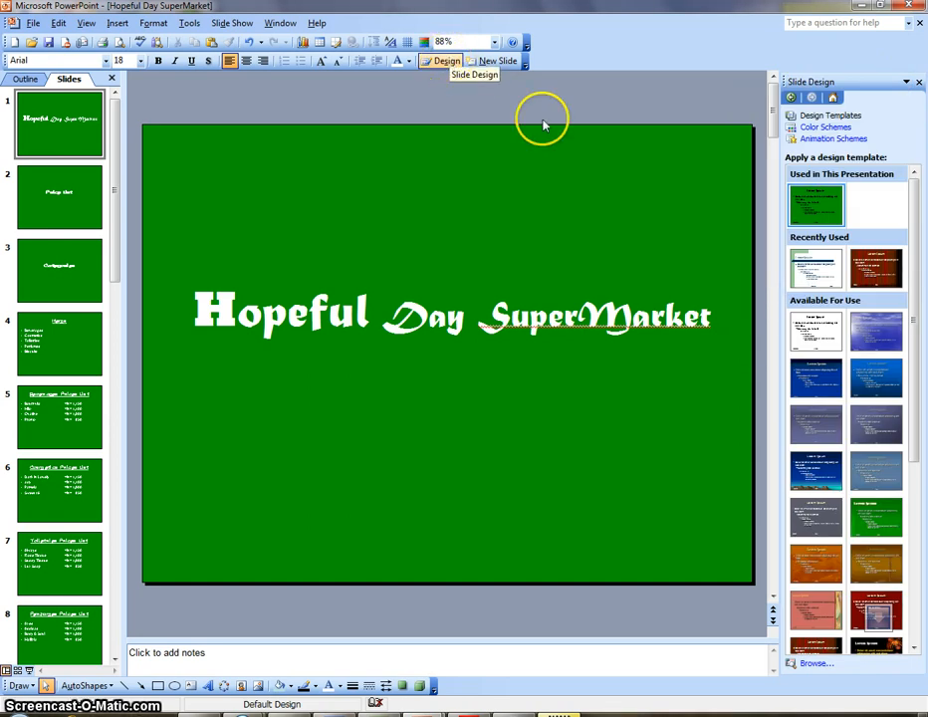
left_click(813, 279)
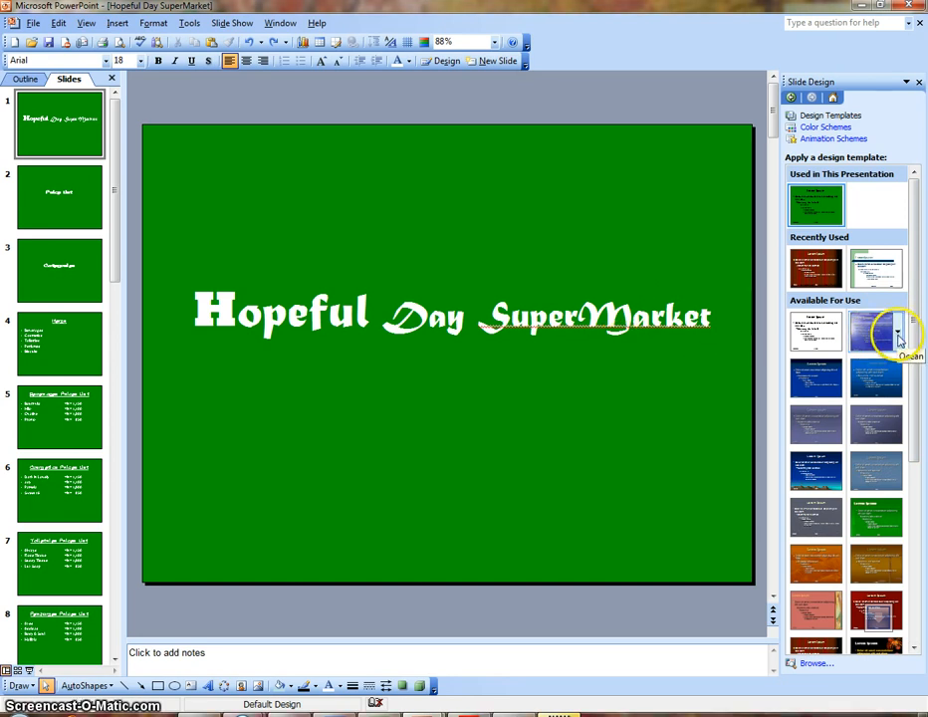
left_click(898, 336)
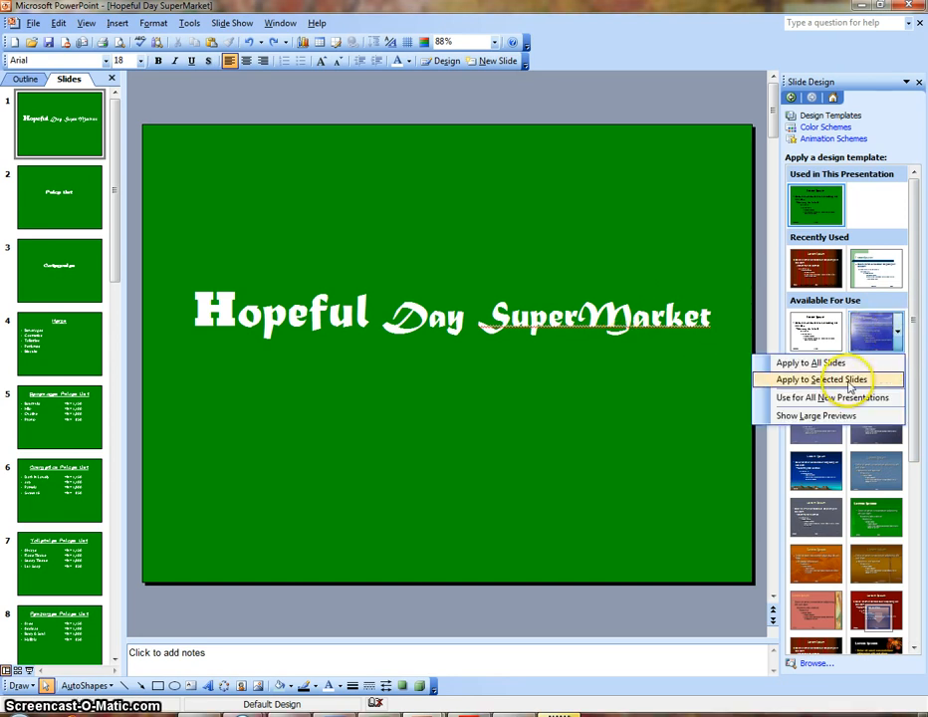
left_click(849, 381)
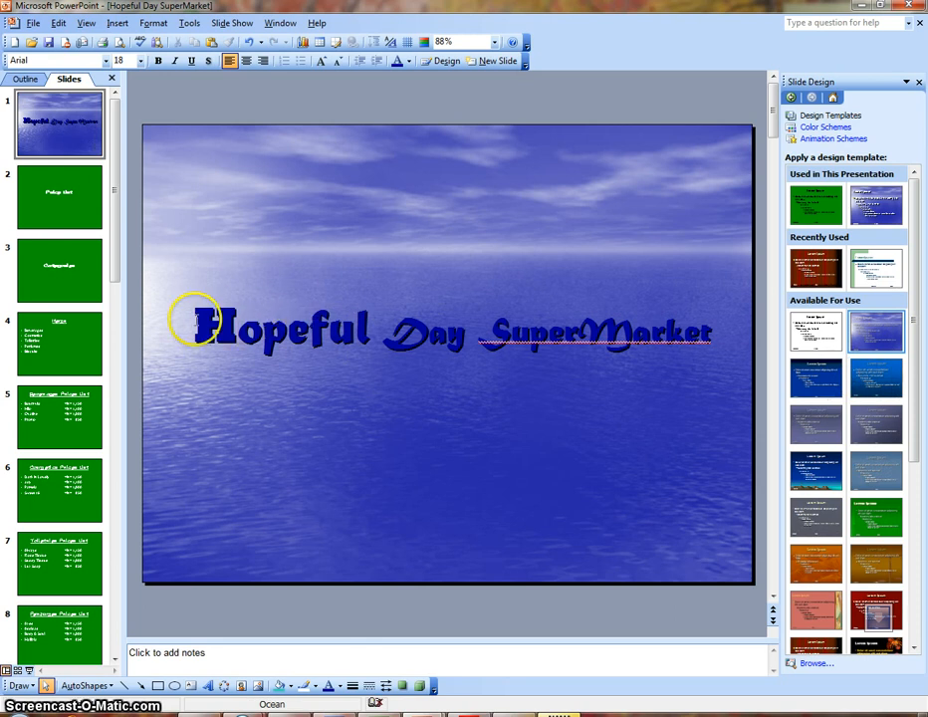
Recolor the Hopeful Day SuperMarket title on the Ocean-themed slide to white
left_click(717, 329)
left_click_drag(718, 330, 216, 321)
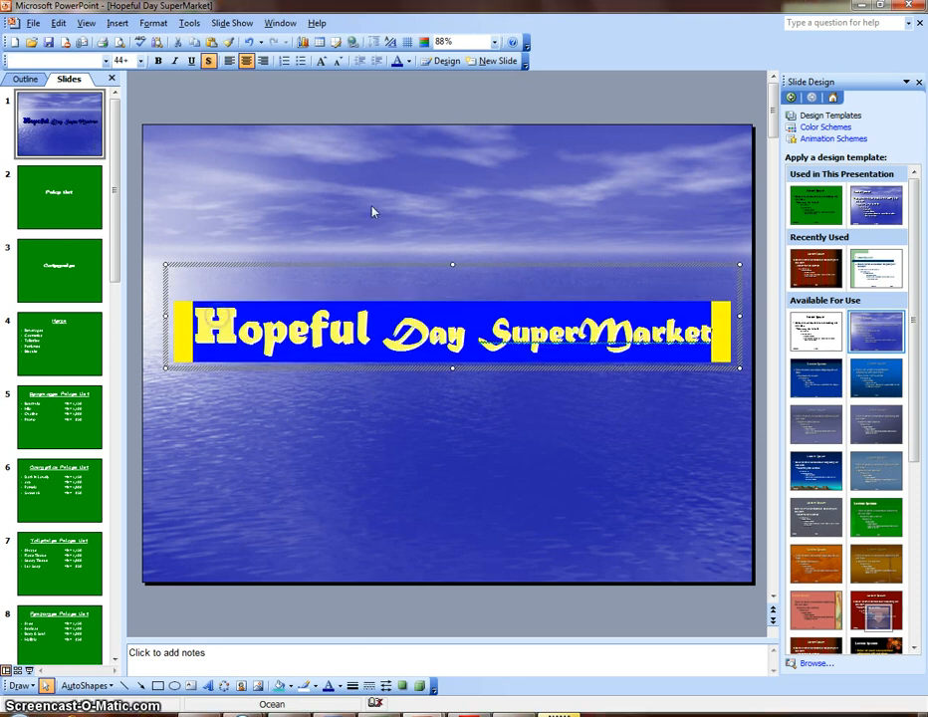
left_click(407, 61)
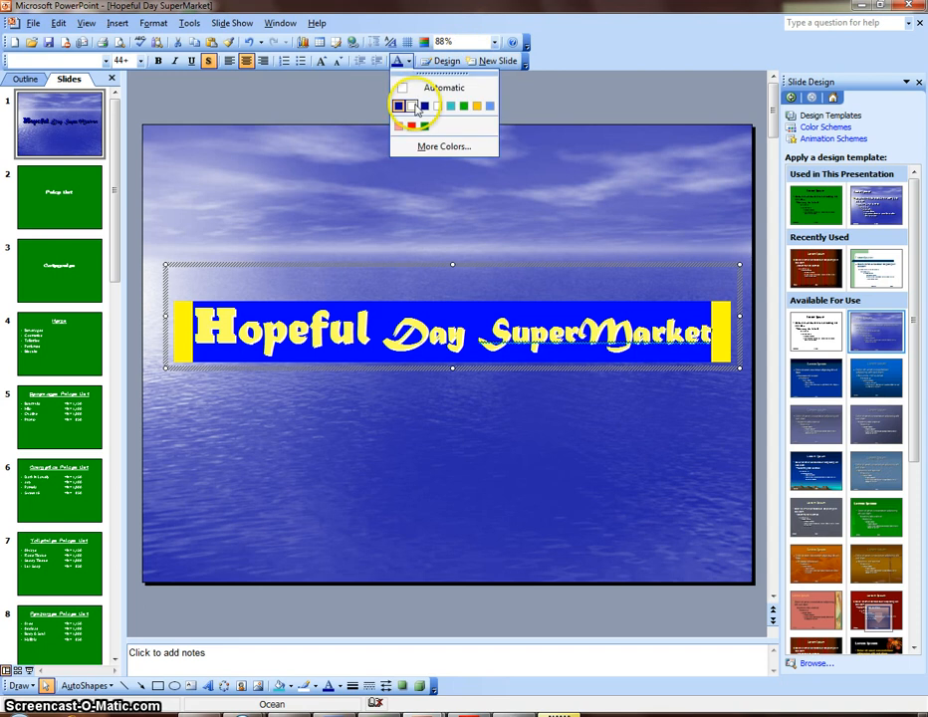
left_click(413, 106)
left_click(495, 215)
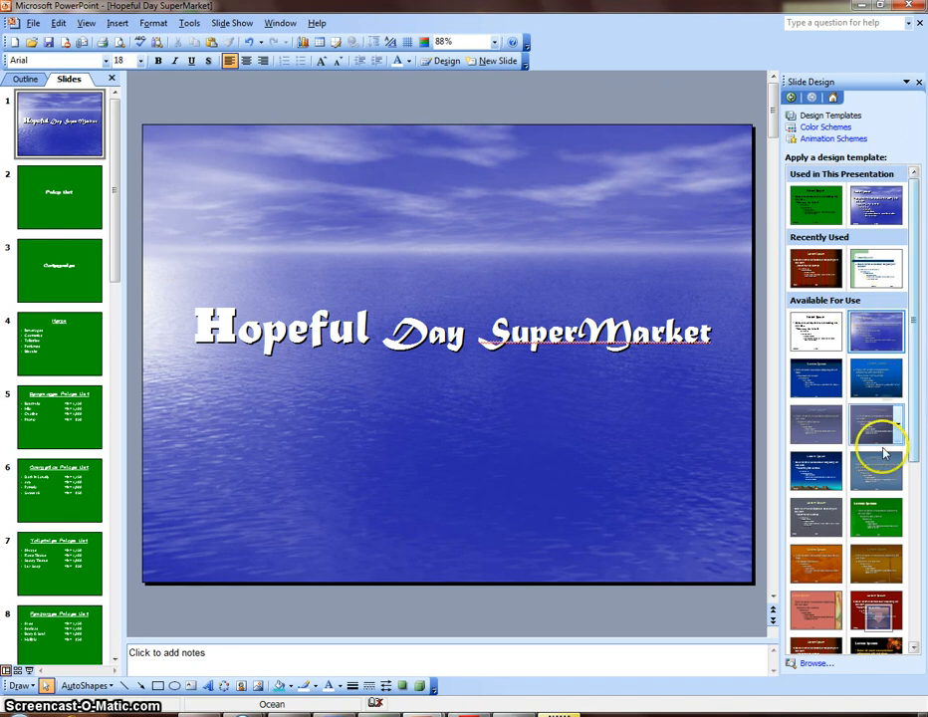
Select slides 2, 4, 6 and 7 together
left_click(898, 519)
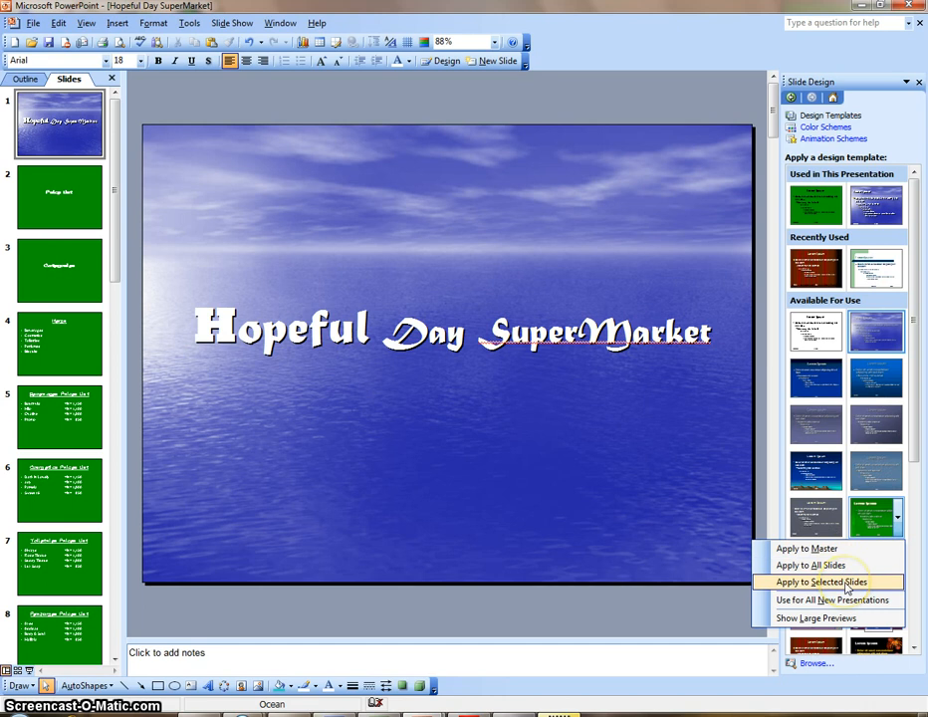
left_click(59, 205)
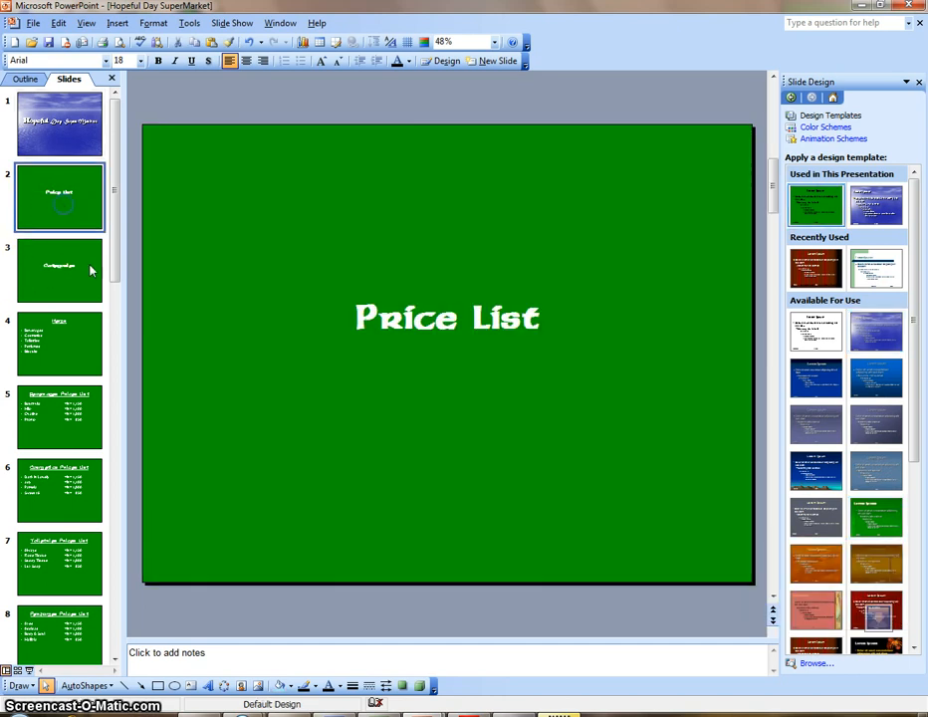
left_click(72, 344)
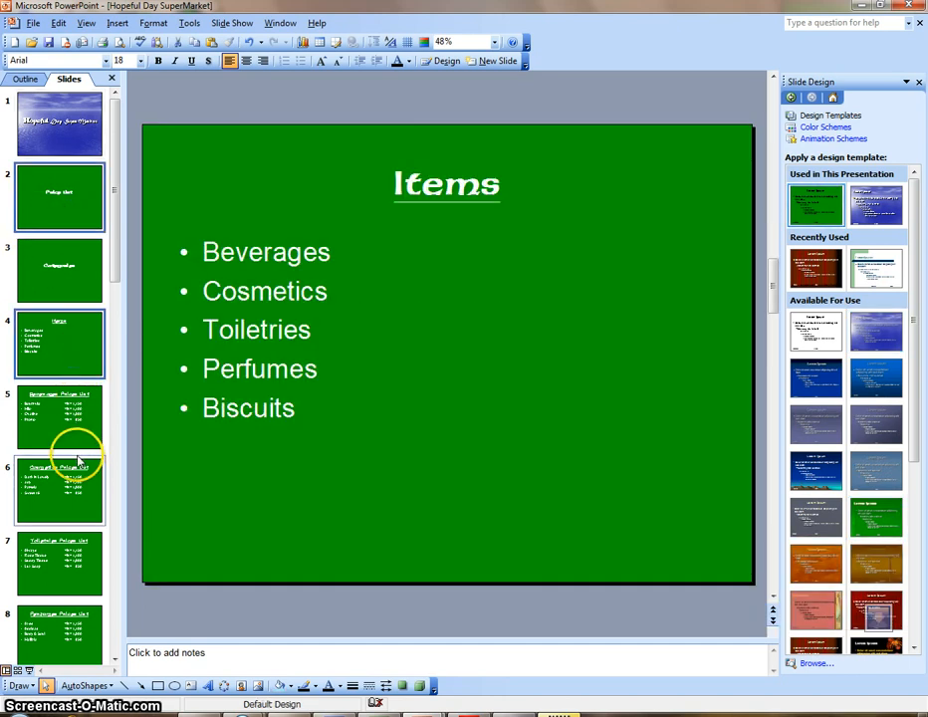
left_click(78, 513)
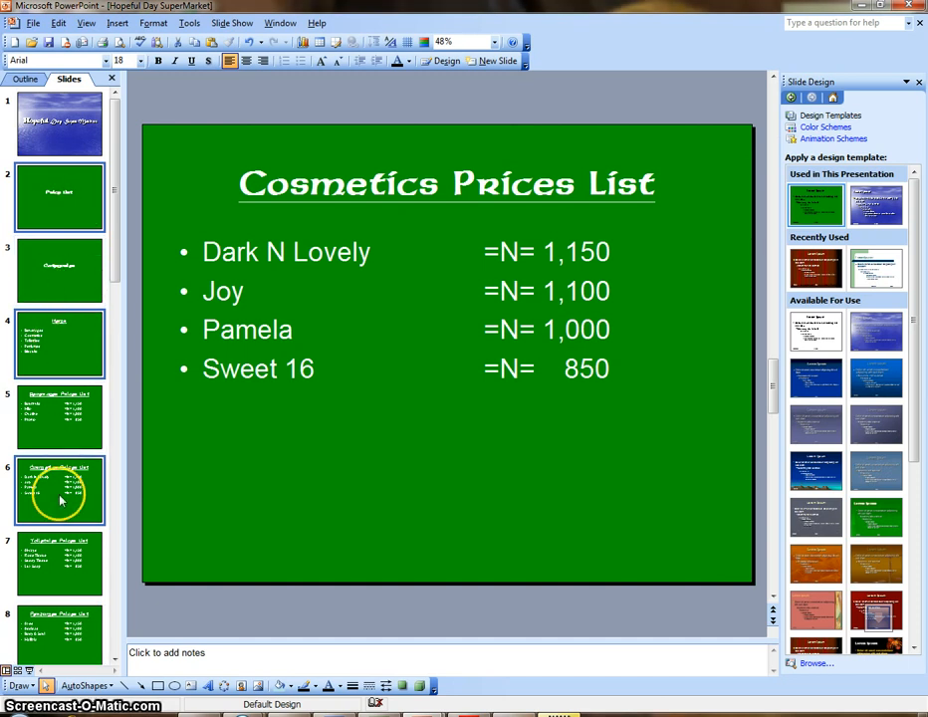
left_click(82, 578)
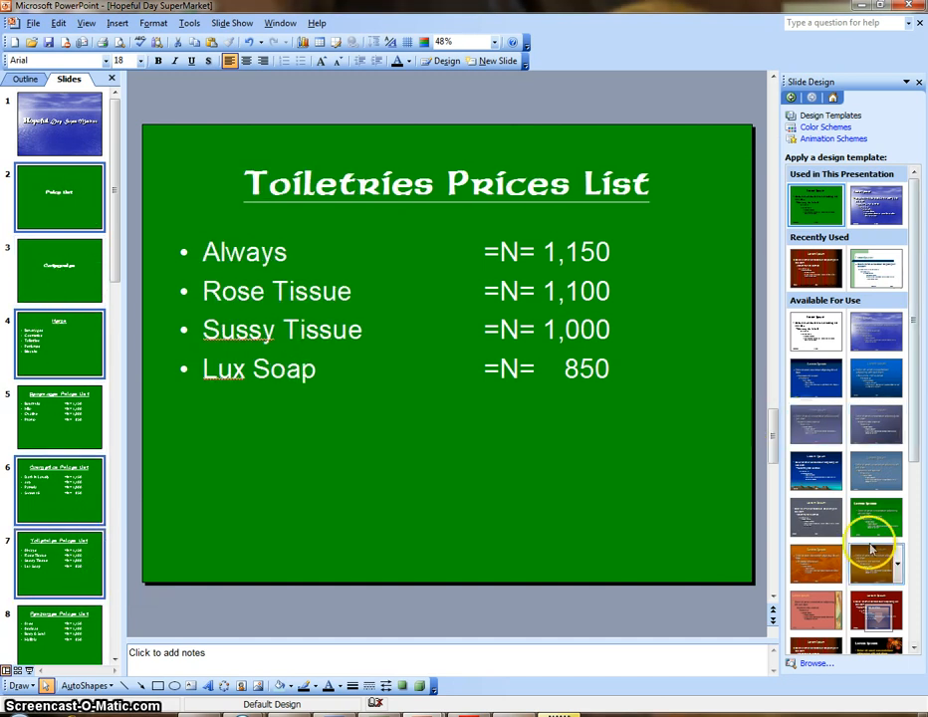
Apply the Profile design template, with its thin stripes and red lines, to the selected slides only
scroll(918, 428, "down", 3)
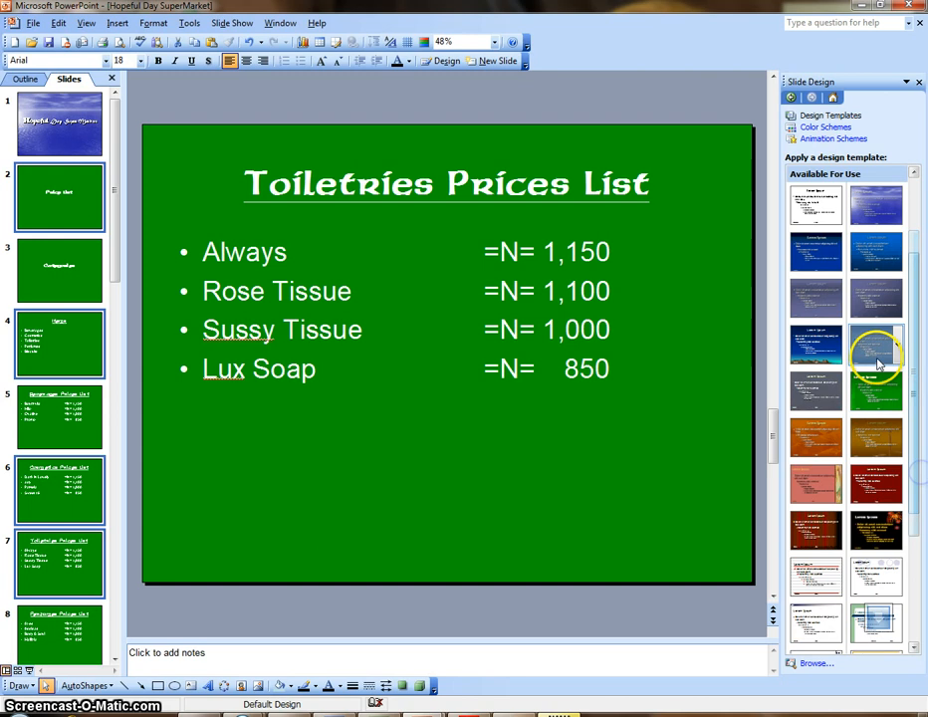
mouse_move(894, 397)
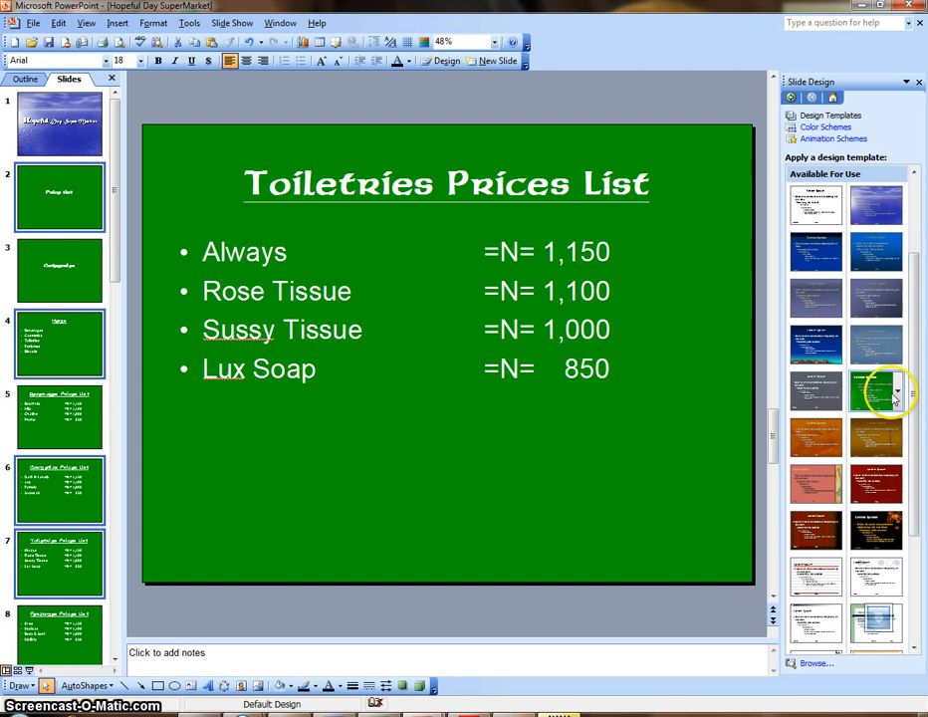
left_click(840, 584)
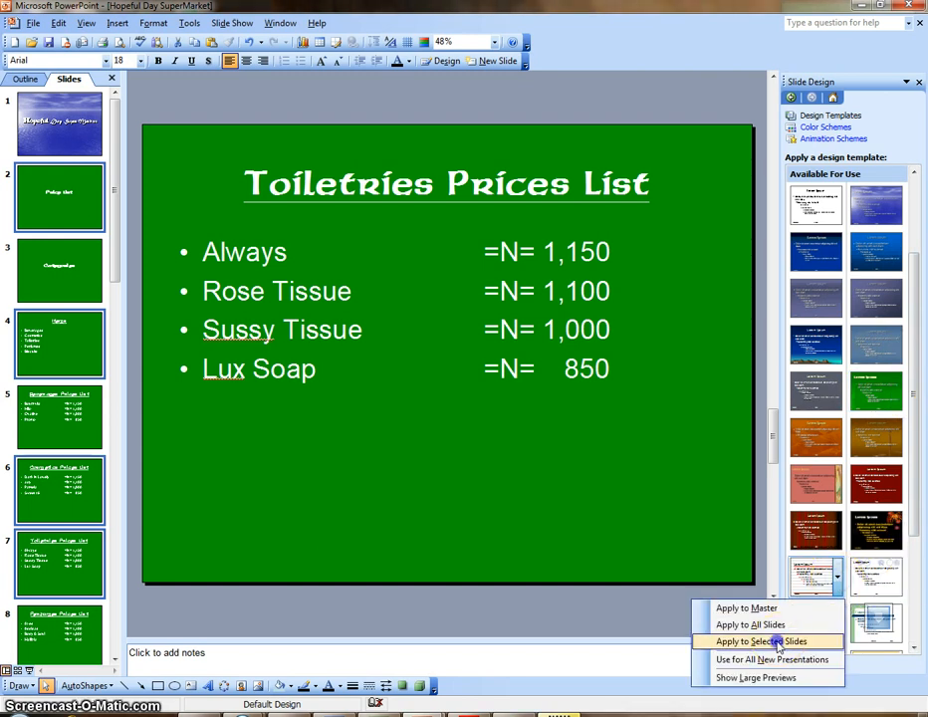
left_click(772, 677)
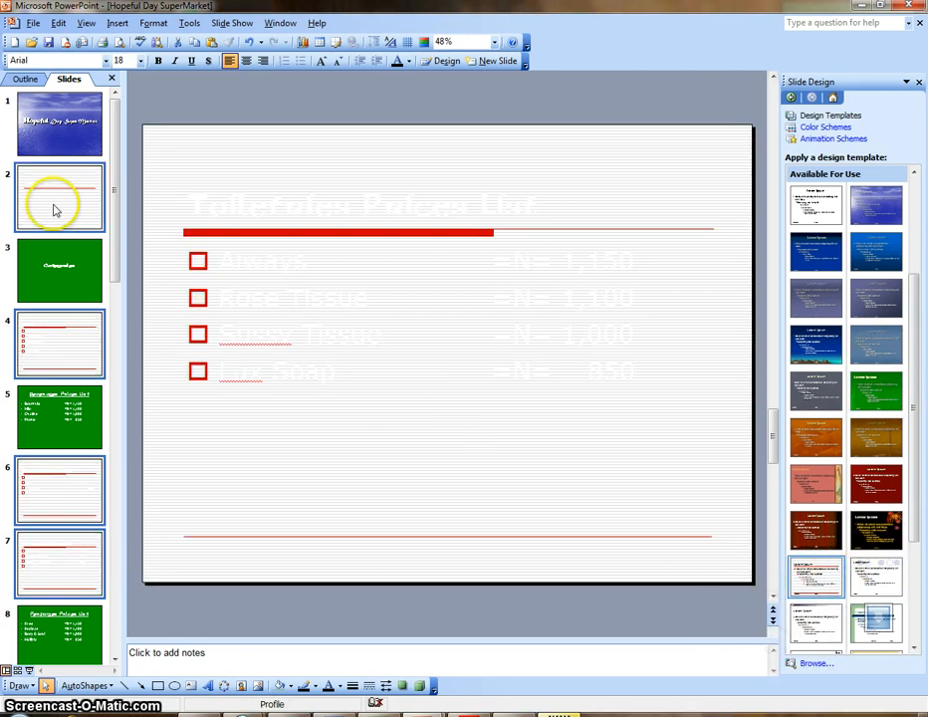
Apply the salmon-pink design template with the decorative side band to the four selected slides only
left_click(839, 482)
left_click(769, 549)
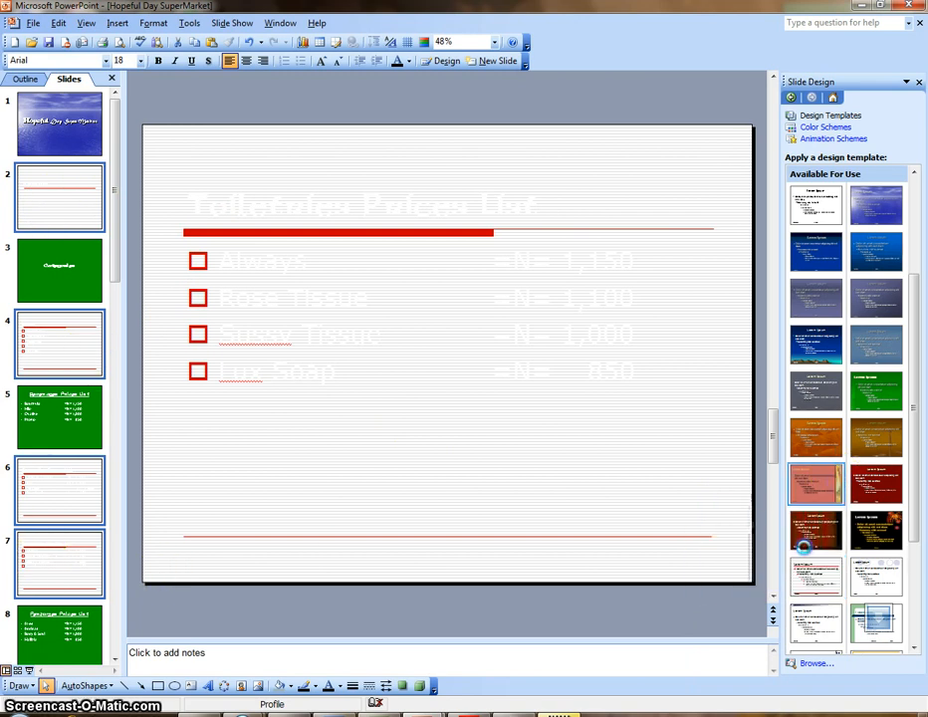